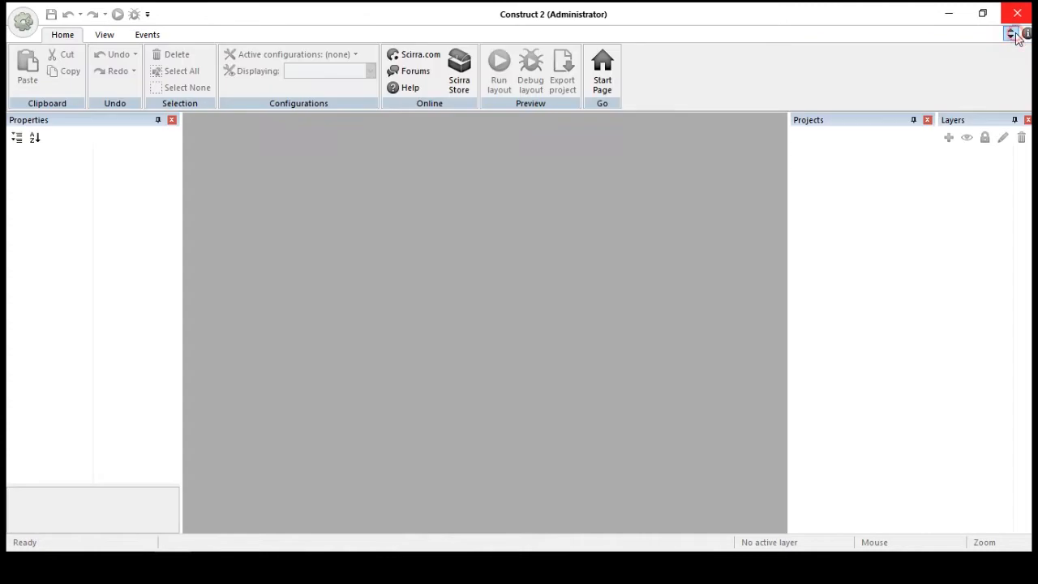
Create a new empty project with default settings from the start page
left_click(600, 69)
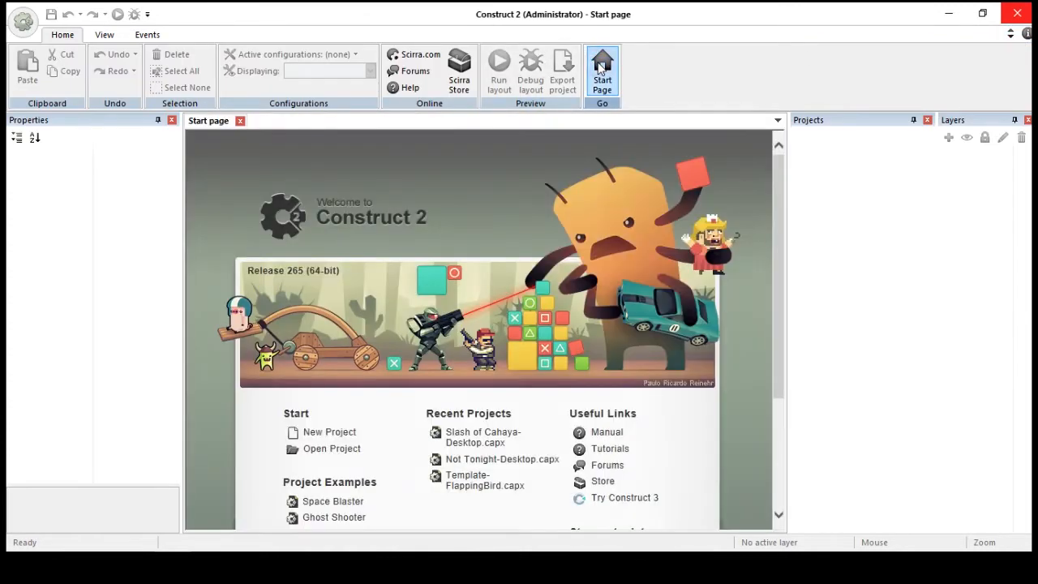
scroll(529, 287, "down", 4)
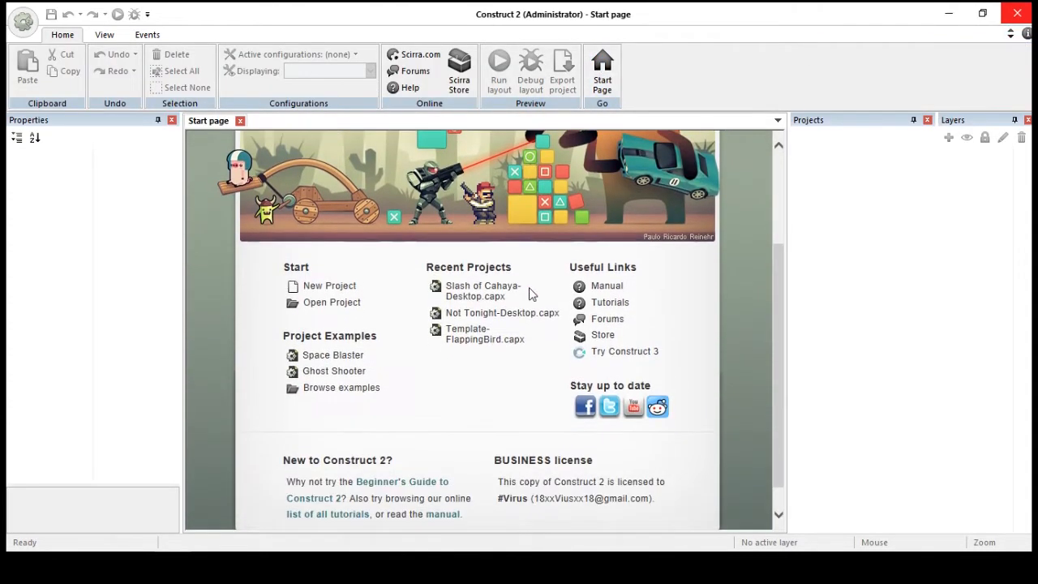
scroll(529, 287, "up", 4)
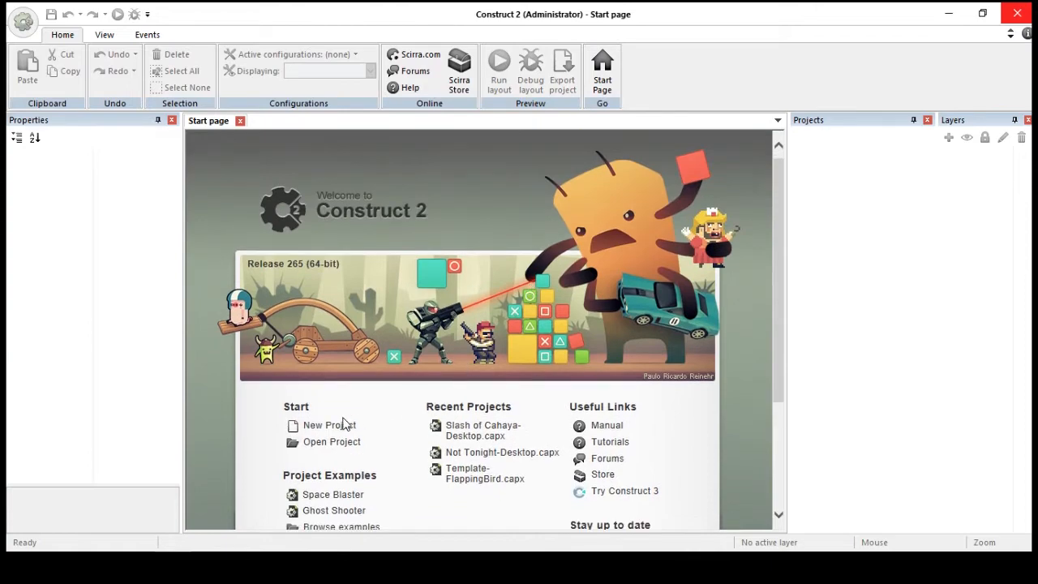
left_click(338, 426)
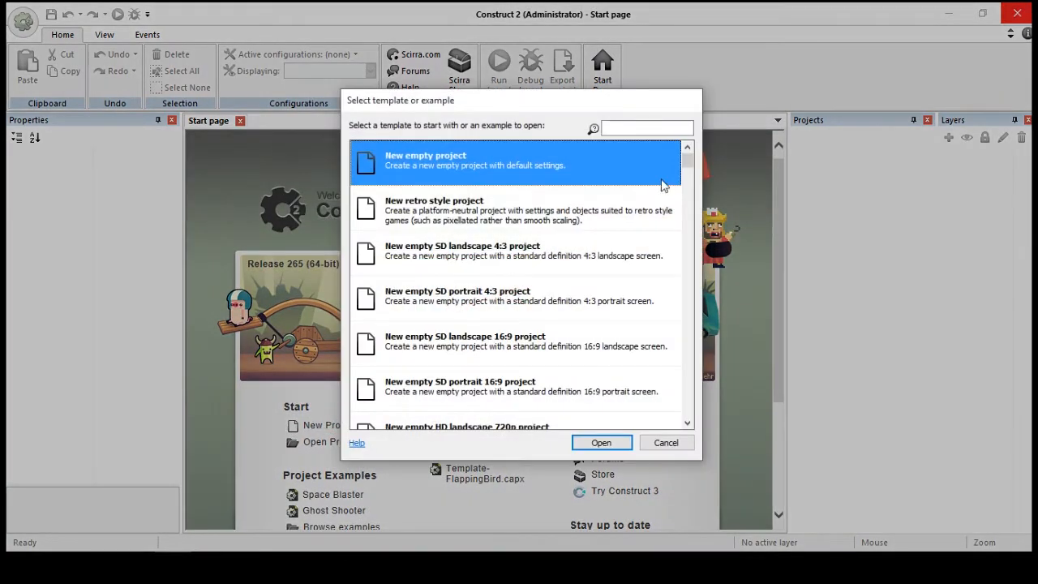
mouse_move(686, 169)
left_mouse_down()
mouse_move(689, 202)
mouse_move(690, 160)
left_mouse_up()
double_click(566, 166)
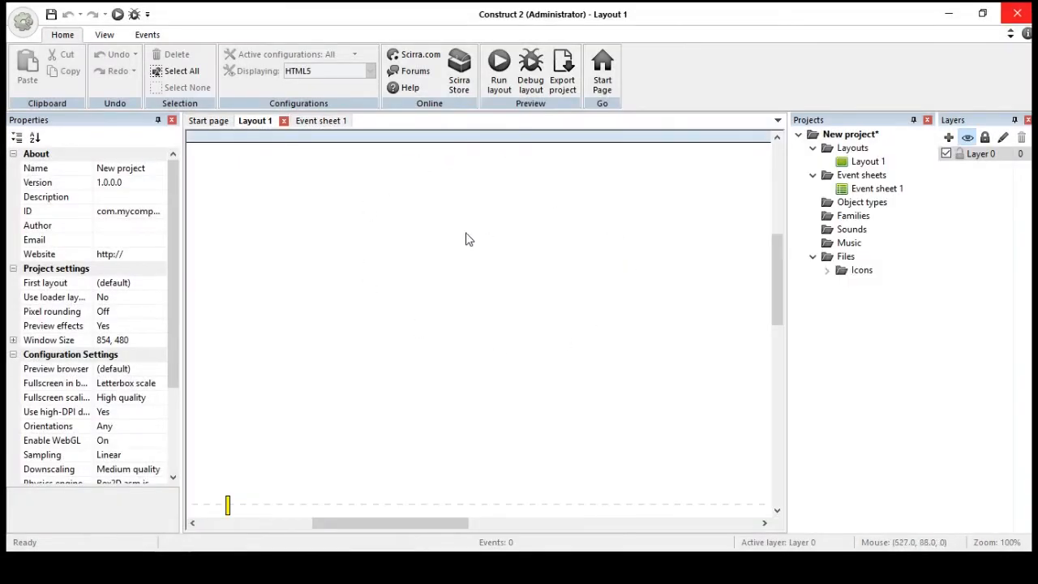
Collapse the ribbon and fit the whole of Layout 1 in the editing area
scroll(489, 302, "down", 8, "ctrl")
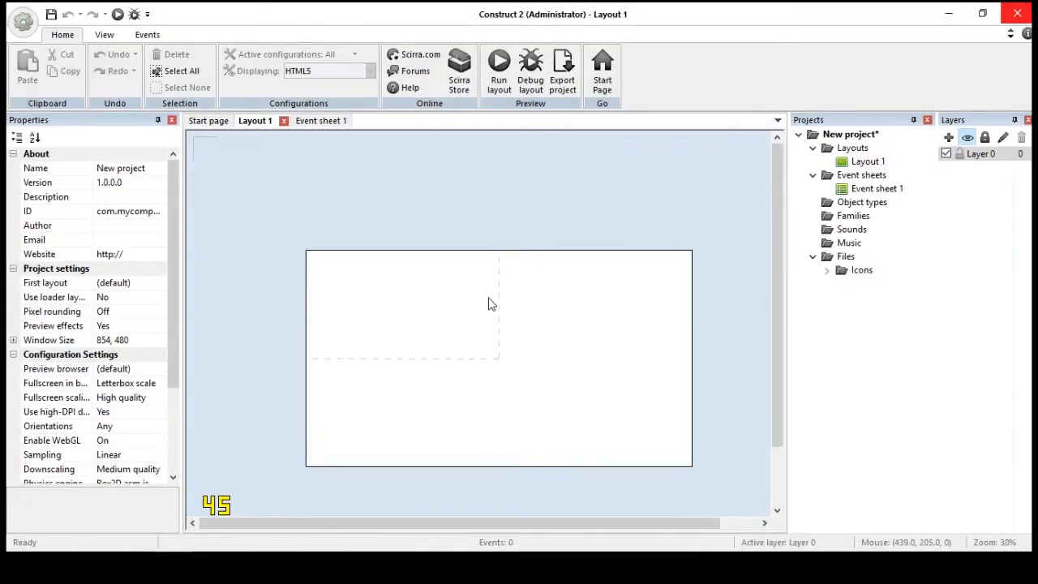
scroll(489, 303, "up", 5, "ctrl")
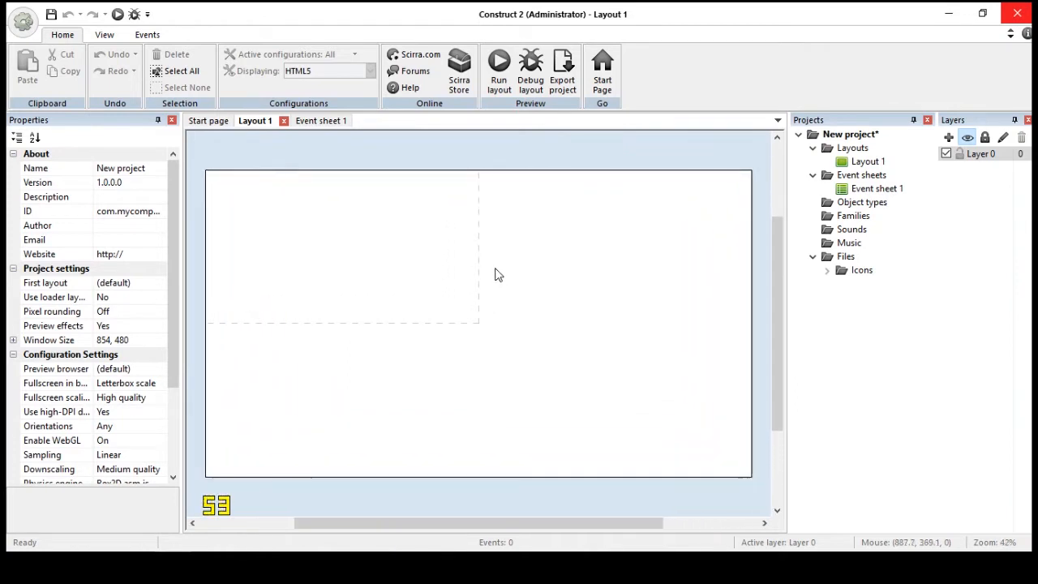
left_click(1010, 34)
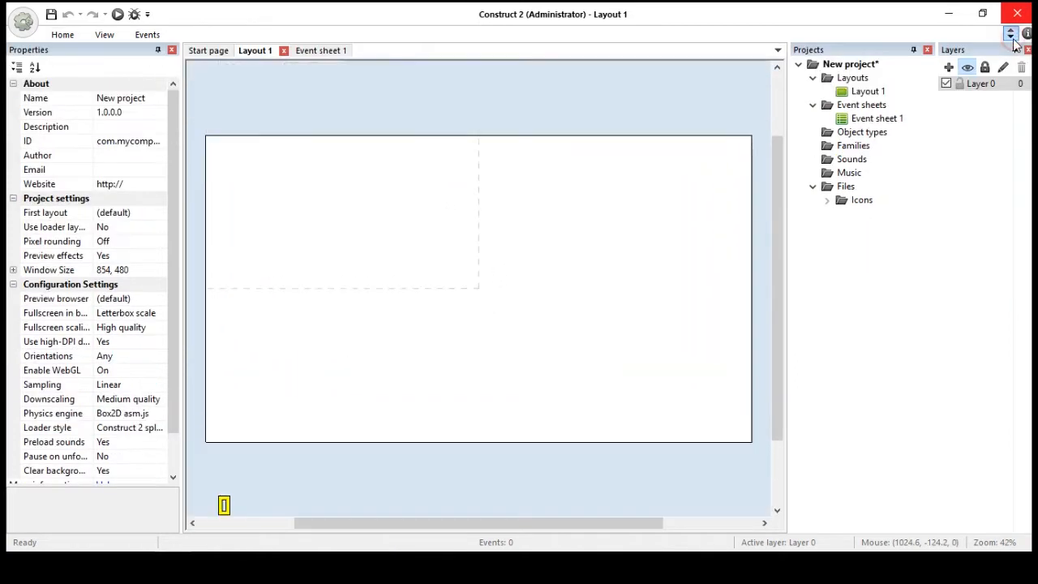
mouse_move(430, 275)
middle_mouse_down()
mouse_move(466, 284)
mouse_move(533, 211)
mouse_move(375, 259)
mouse_move(471, 283)
mouse_move(385, 258)
mouse_move(430, 289)
middle_mouse_up()
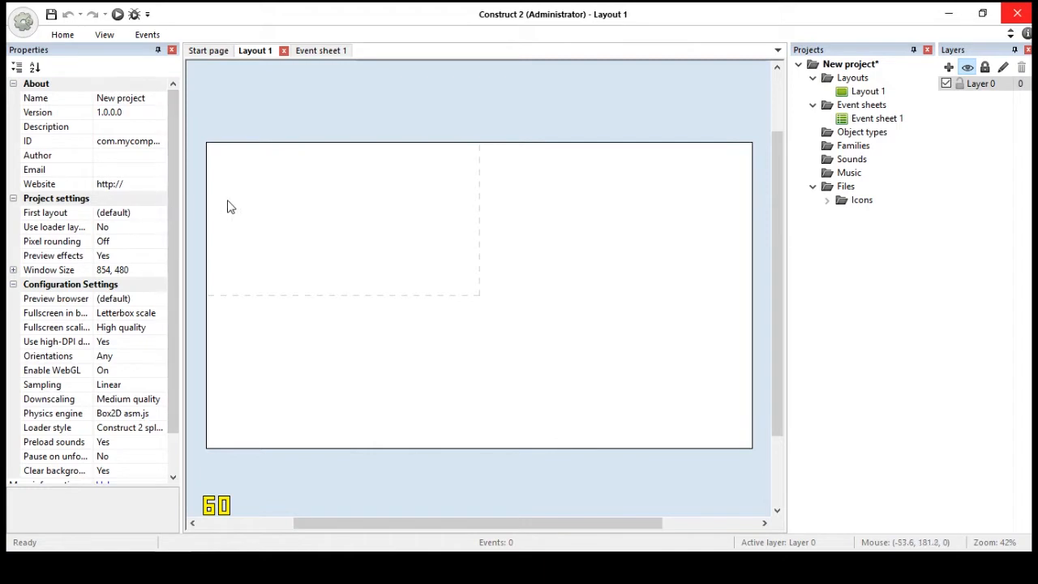
Examine the layout properties and the project properties, including the project name and window size
left_click(426, 220)
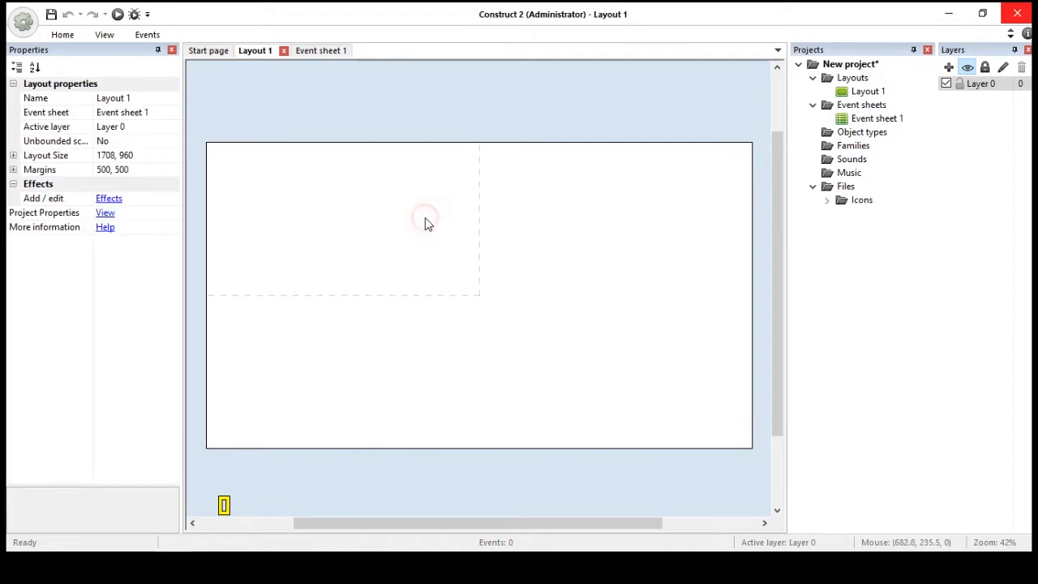
left_click(105, 214)
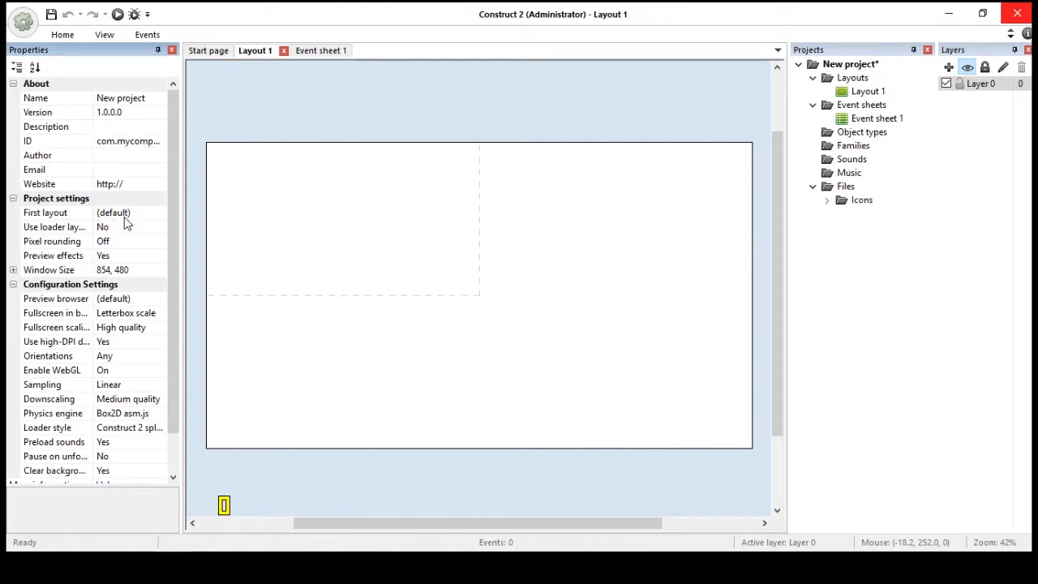
left_click(81, 98)
left_click(102, 97)
left_click(150, 272)
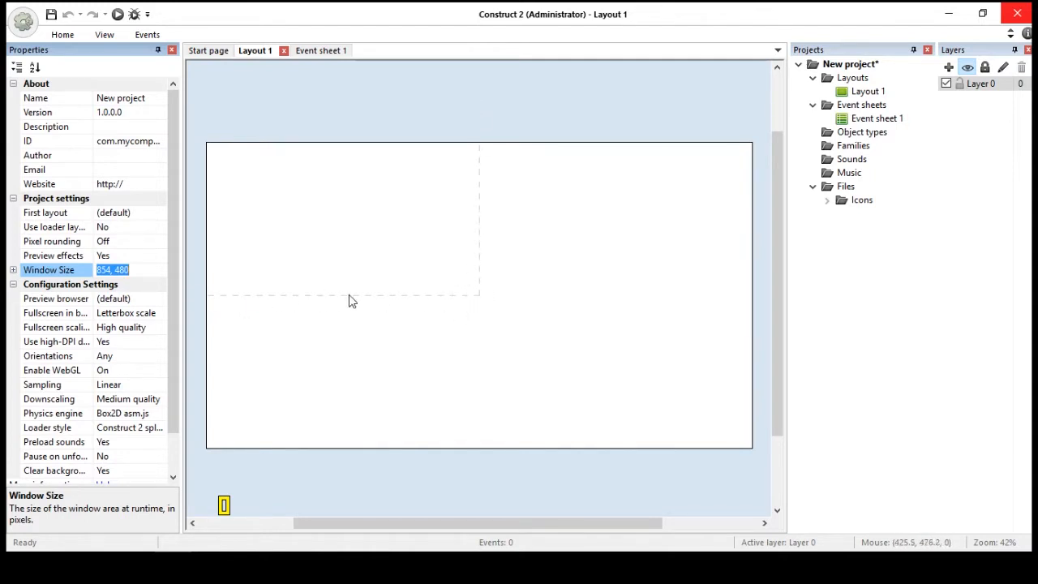
Insert a Sprite object near the layout's centre and fill its image with blue (RGB 53, 78, 201)
double_click(485, 255)
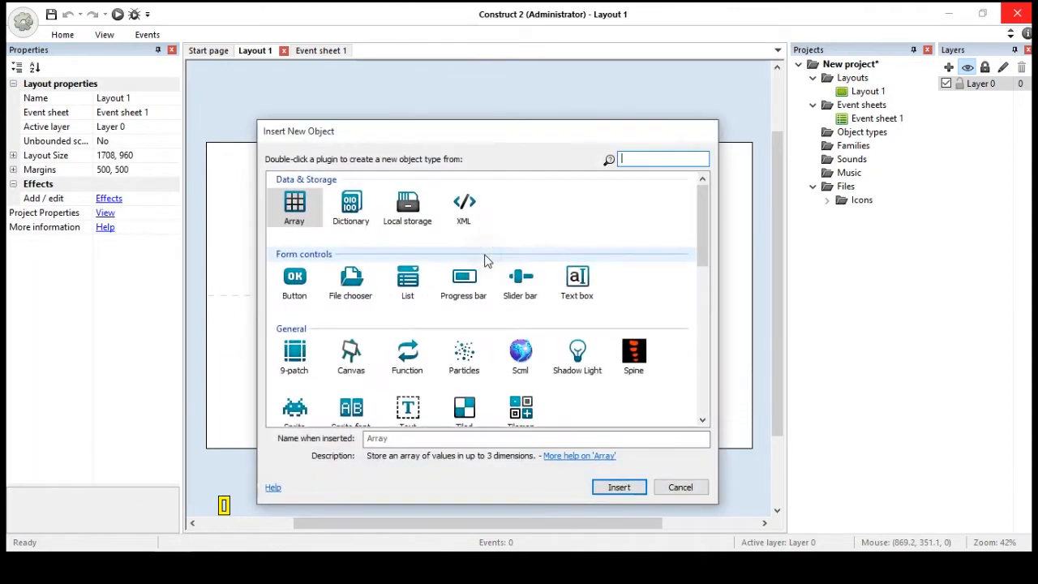
double_click(295, 410)
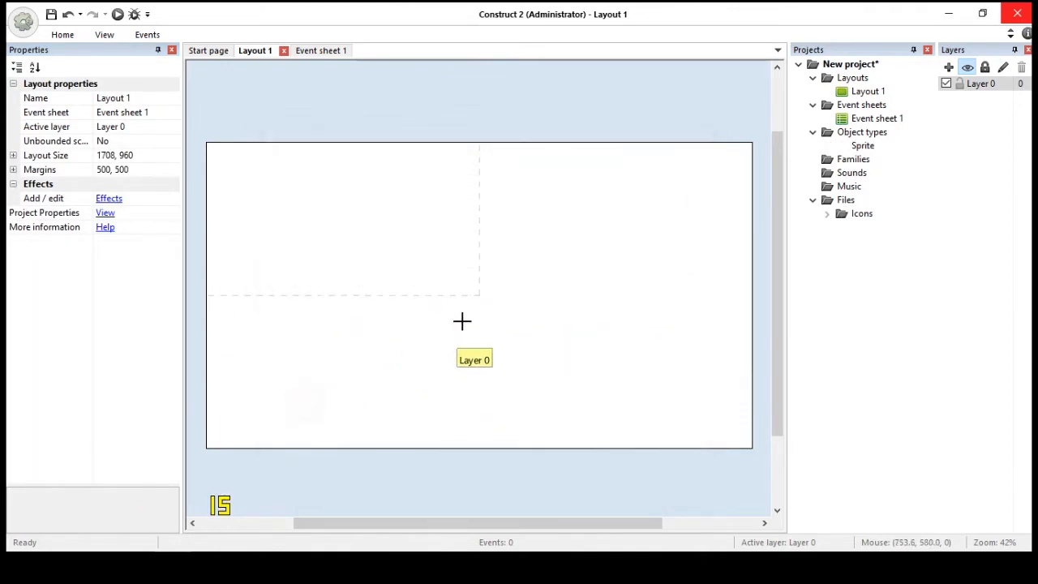
left_click(469, 321)
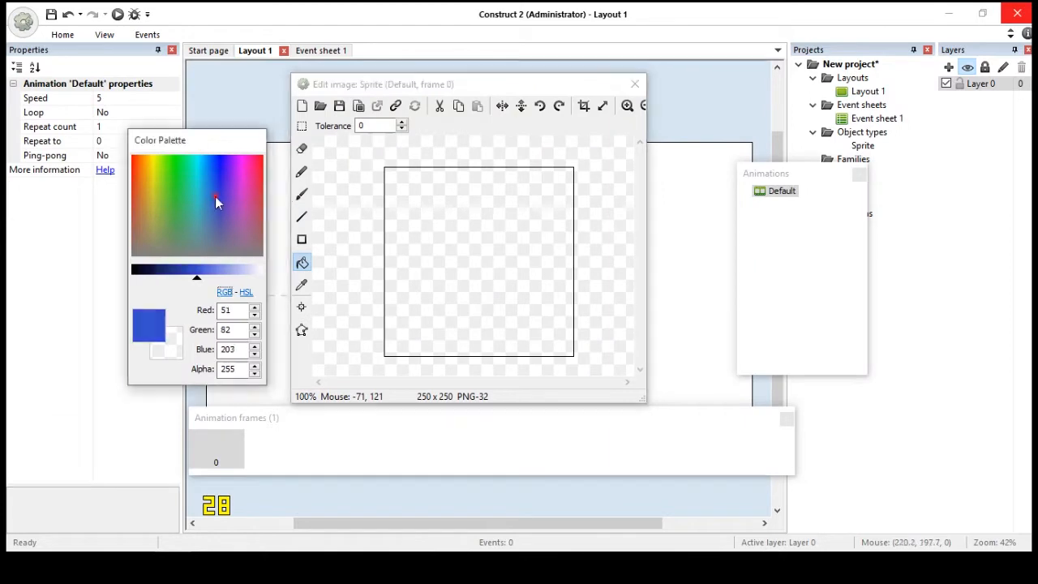
left_click(551, 220)
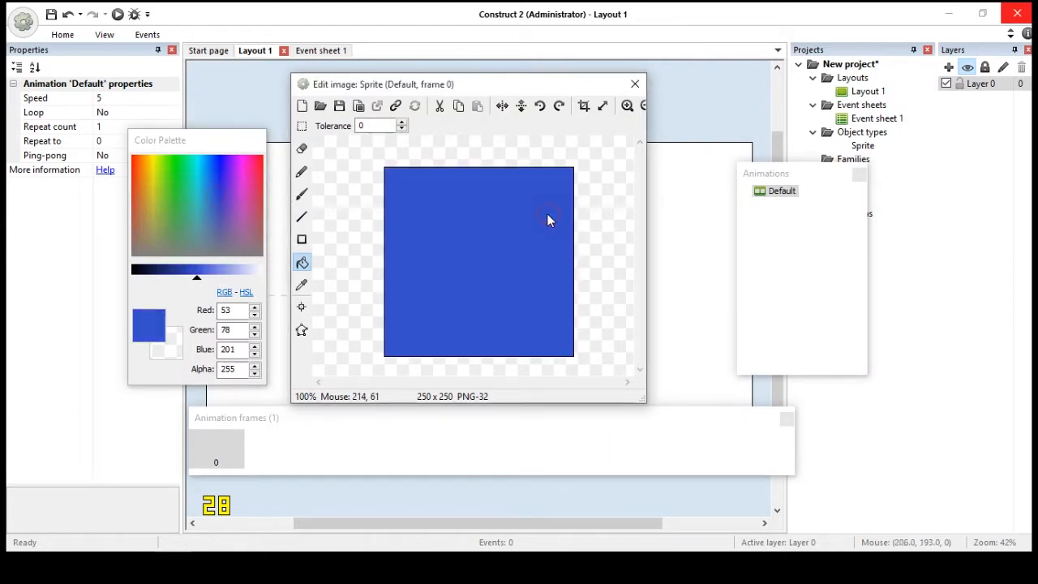
left_click(635, 85)
Move the blue sprite up over the corner of the dashed window boundary and preview the layout
left_click_drag(496, 306, 496, 267)
left_click(503, 182)
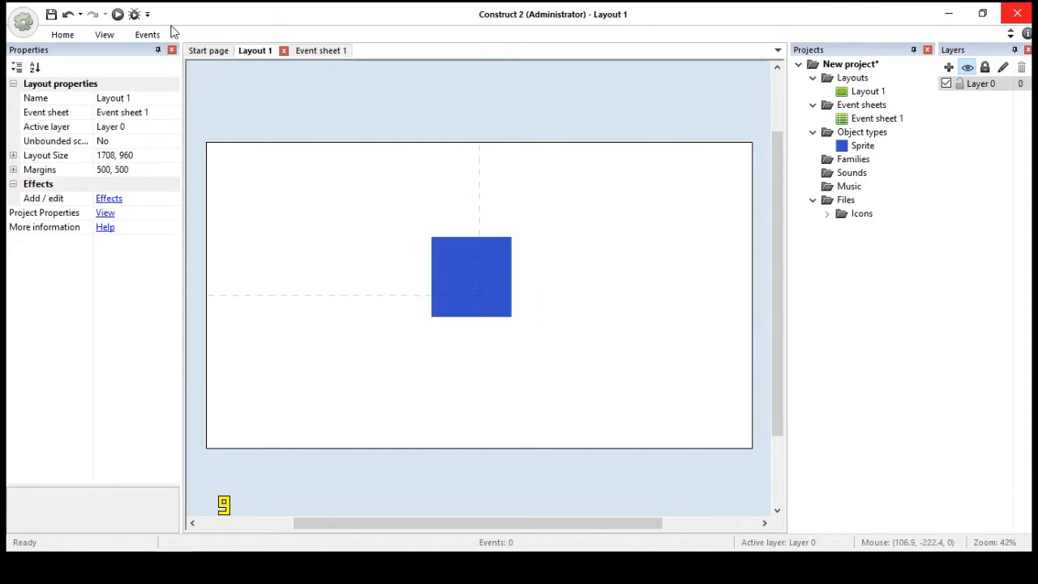
left_click(120, 15)
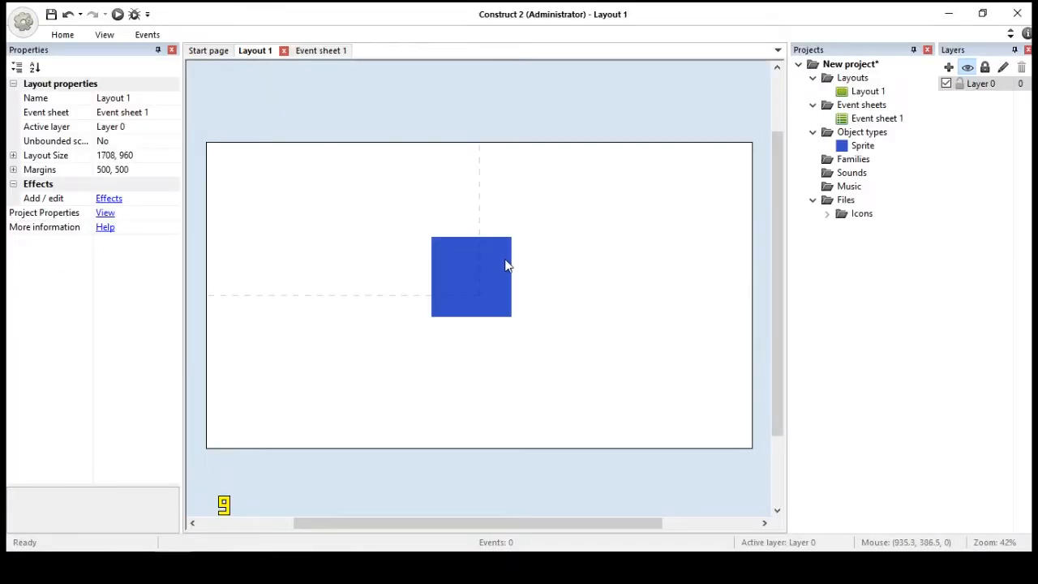
Preview the layout with the blue sprite moved to about 543, 254, and move the sprite outside the dashed area to about 1164, 457
left_click(506, 268)
left_click_drag(477, 300, 385, 246)
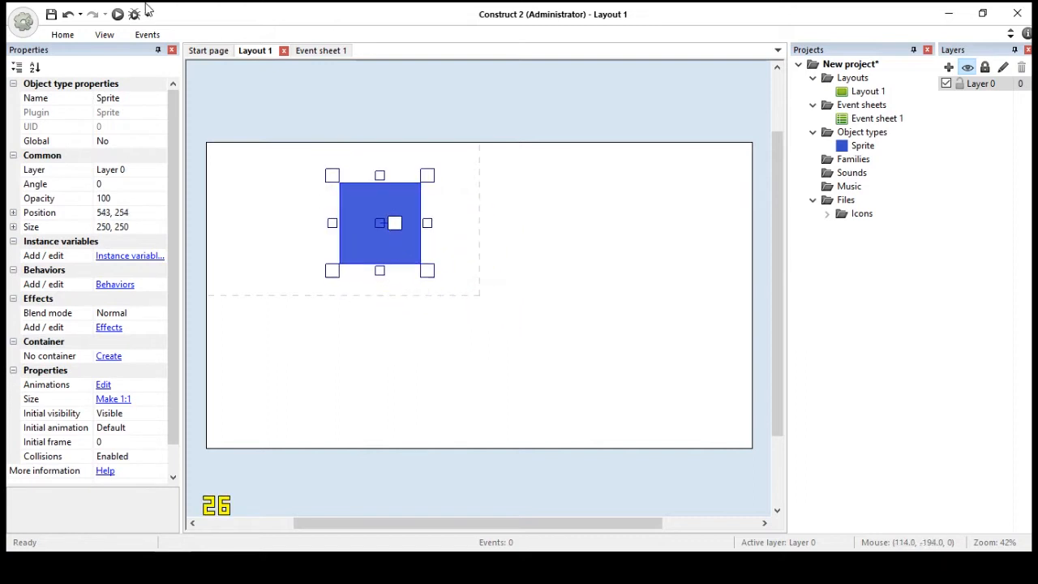
left_click(117, 14)
left_click_drag(366, 230, 566, 294)
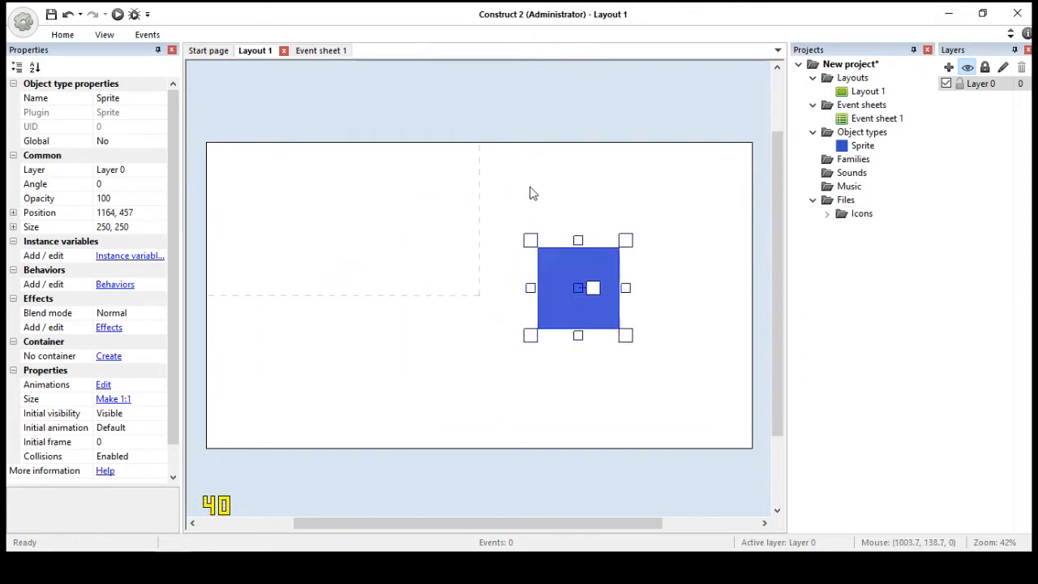
Set the size of Layout 1 to 1280, 720
left_click(543, 206)
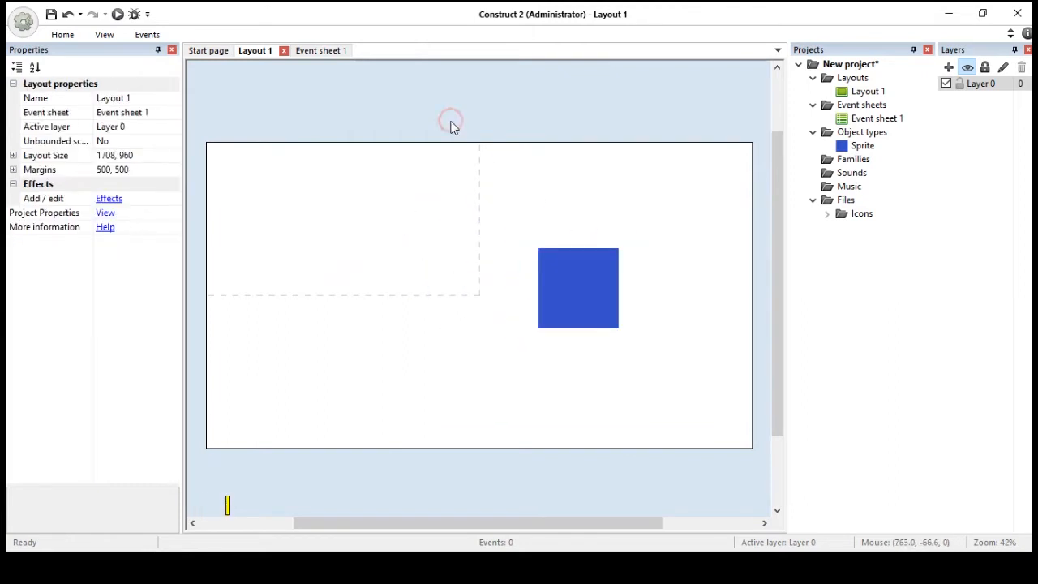
left_click(135, 155)
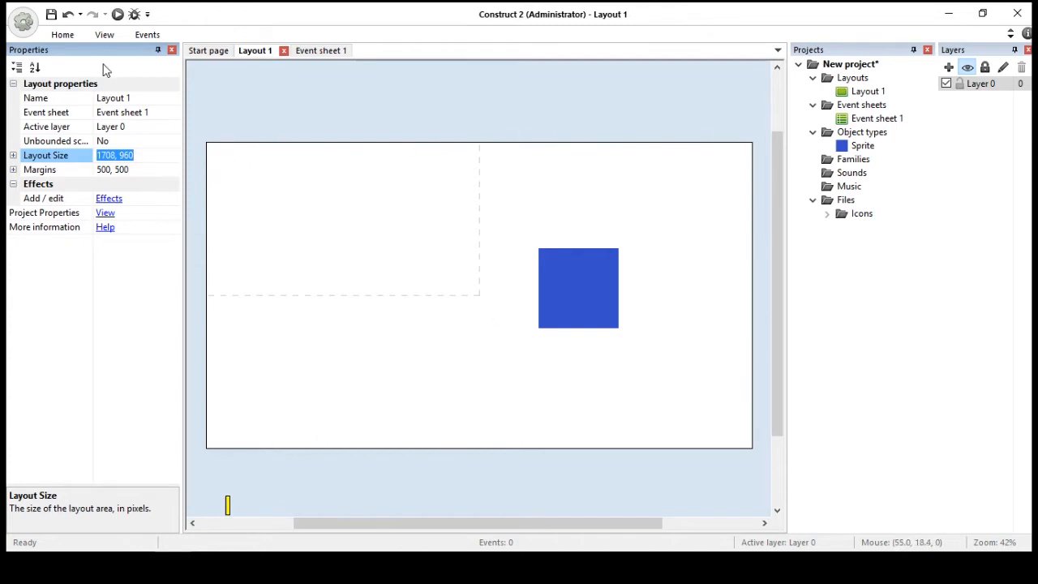
type("1280, 720")
key("Return")
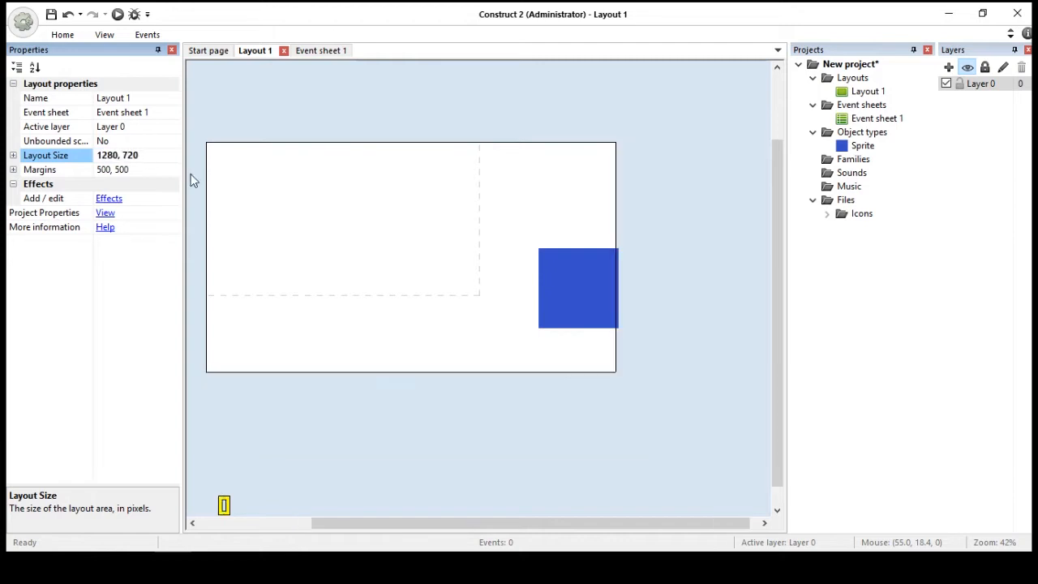
Set the project's window size to 1280, 720
left_click(360, 211)
left_click(104, 214)
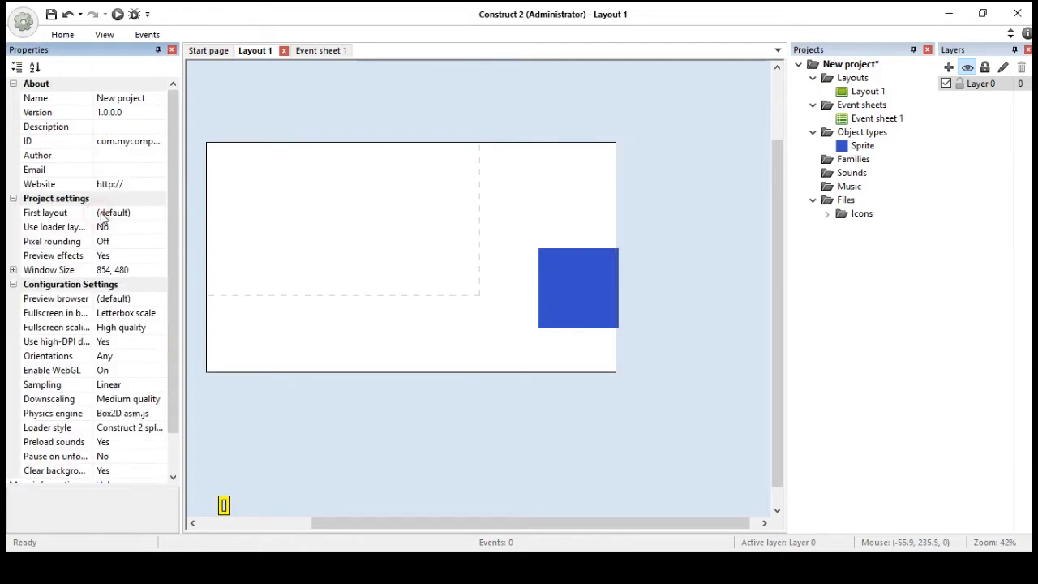
left_click(126, 270)
type("1280, 720")
key("Return")
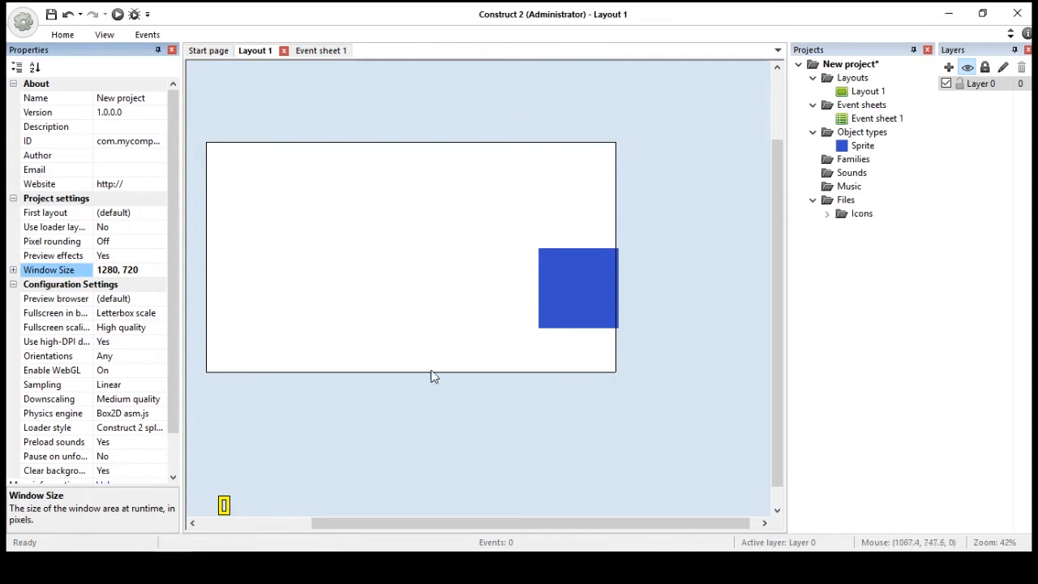
Shrink the blue sprite proportionally to about 132 x 132 and place it inside the layout at about 598, 303
left_click(560, 300)
left_click_drag(568, 304, 393, 253)
left_click(514, 214)
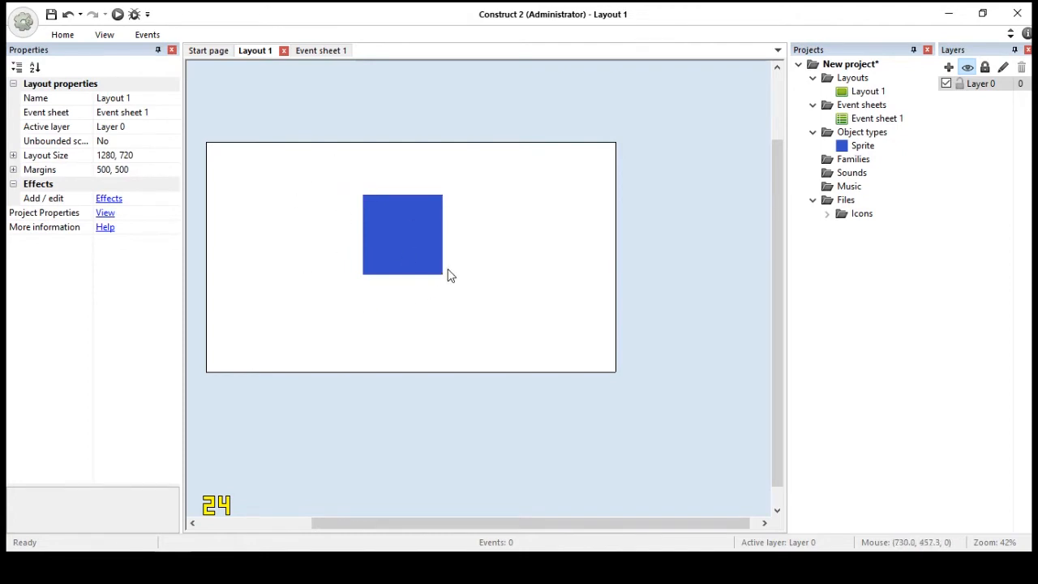
left_click(429, 223)
left_click_drag(449, 185, 399, 239, "shift")
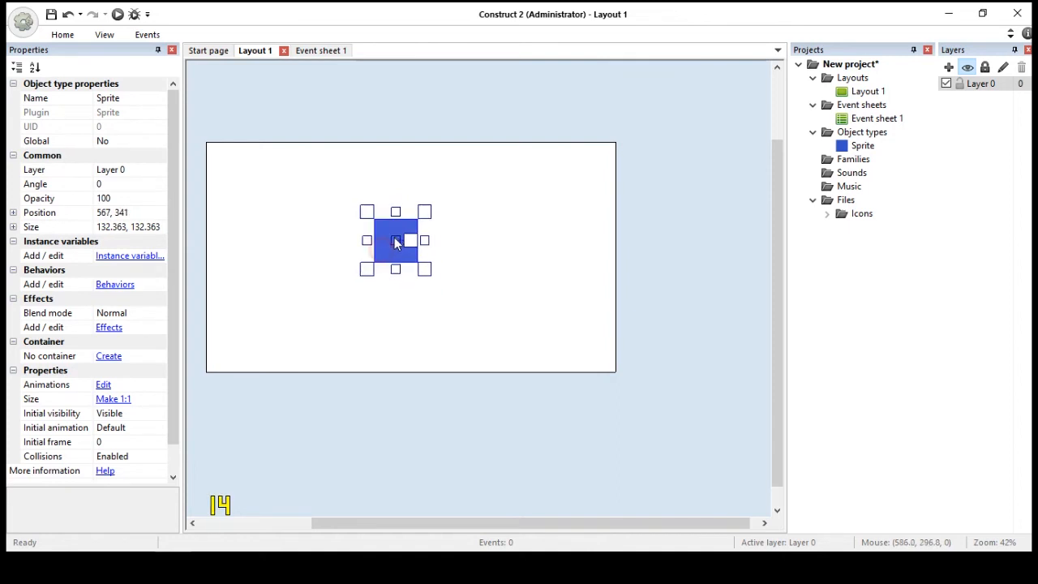
left_click(477, 241)
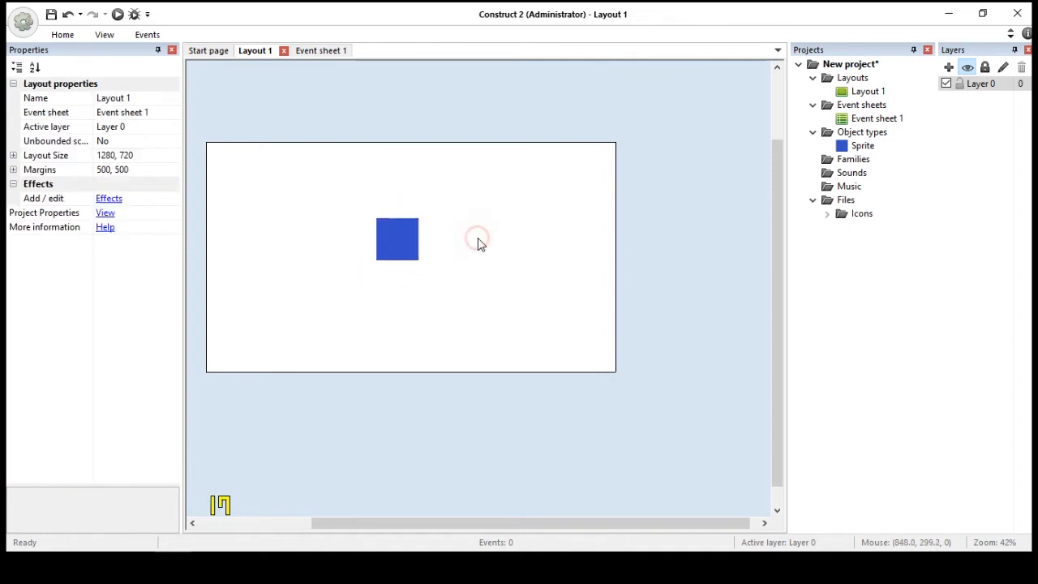
Rename the Sprite object type as Player
left_click(849, 148)
right_click(847, 148)
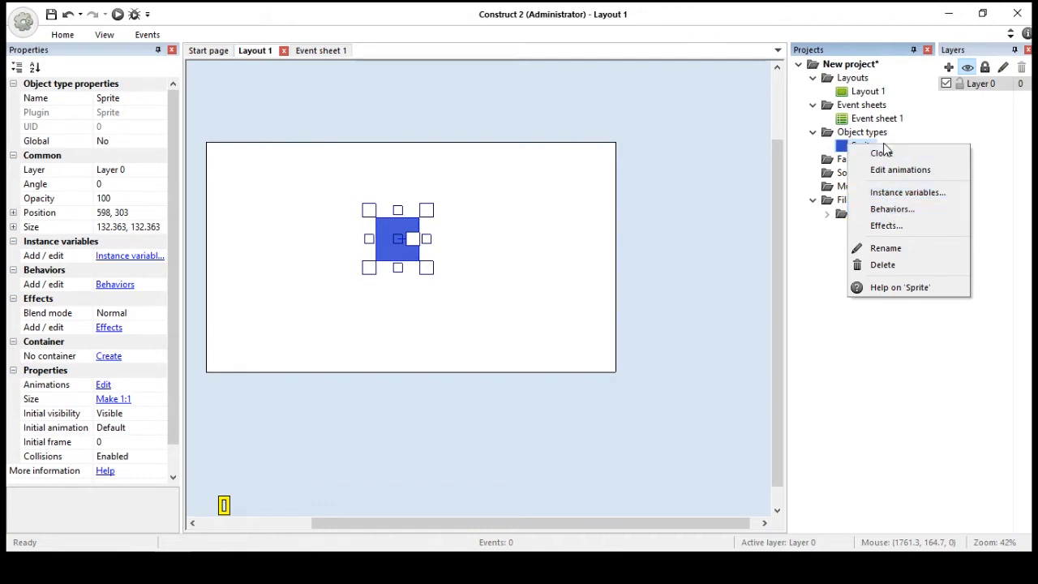
left_click(896, 255)
type("Player")
key("Return")
double_click(542, 186)
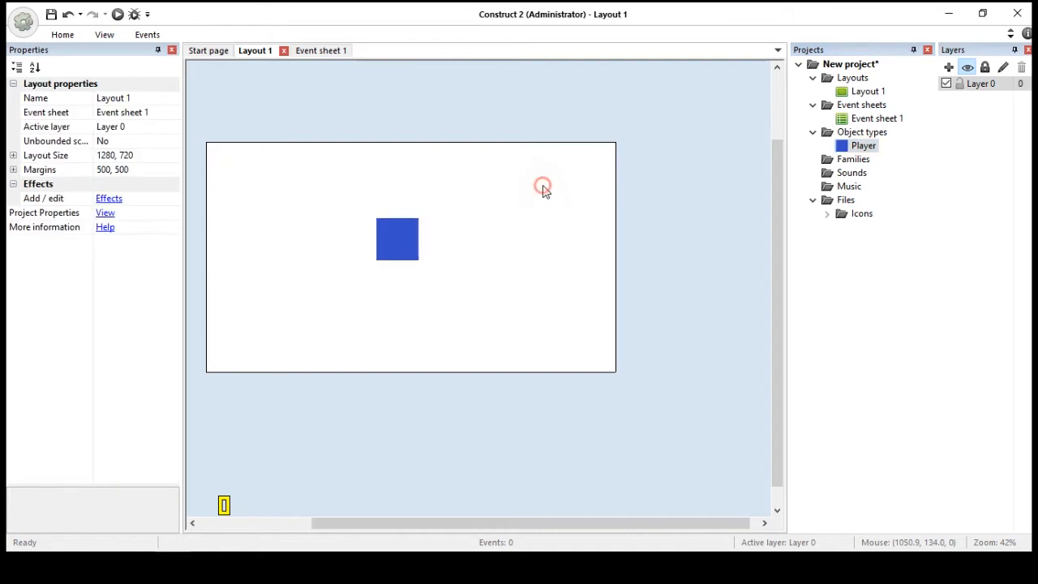
left_click_drag(700, 214, 707, 370)
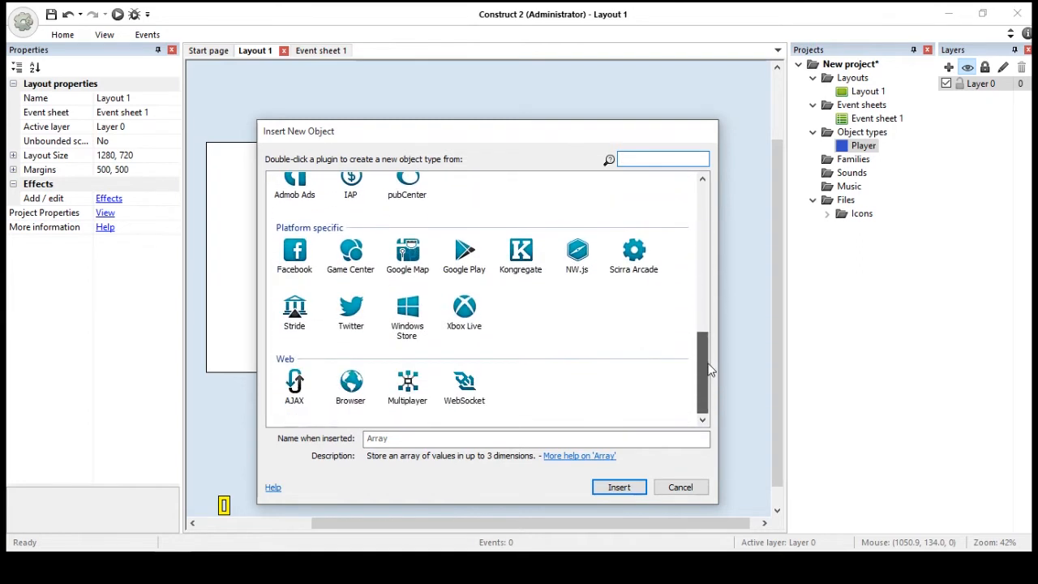
left_click(683, 488)
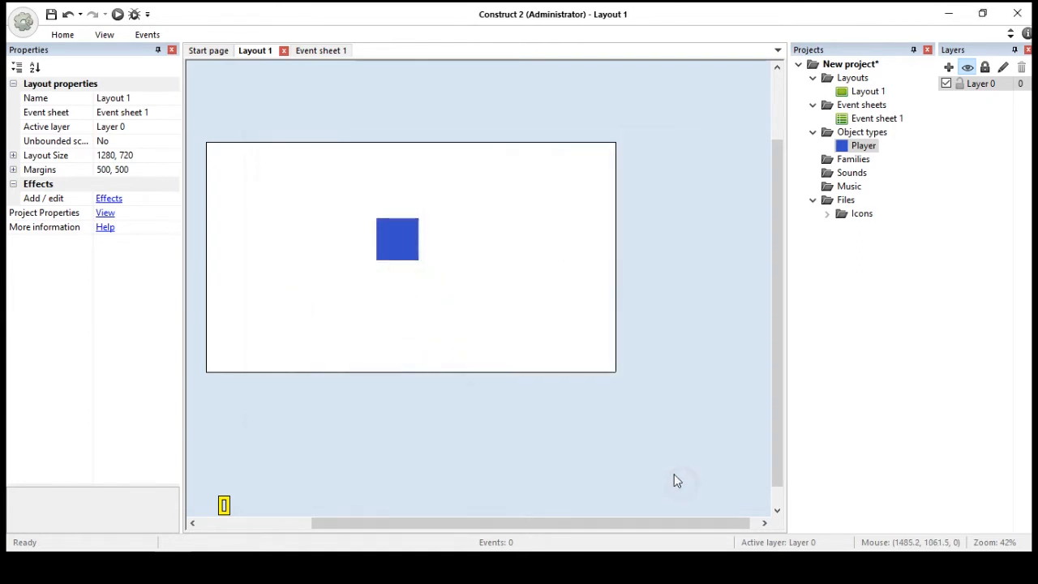
Insert a Keyboard input object into the project
right_click(575, 196)
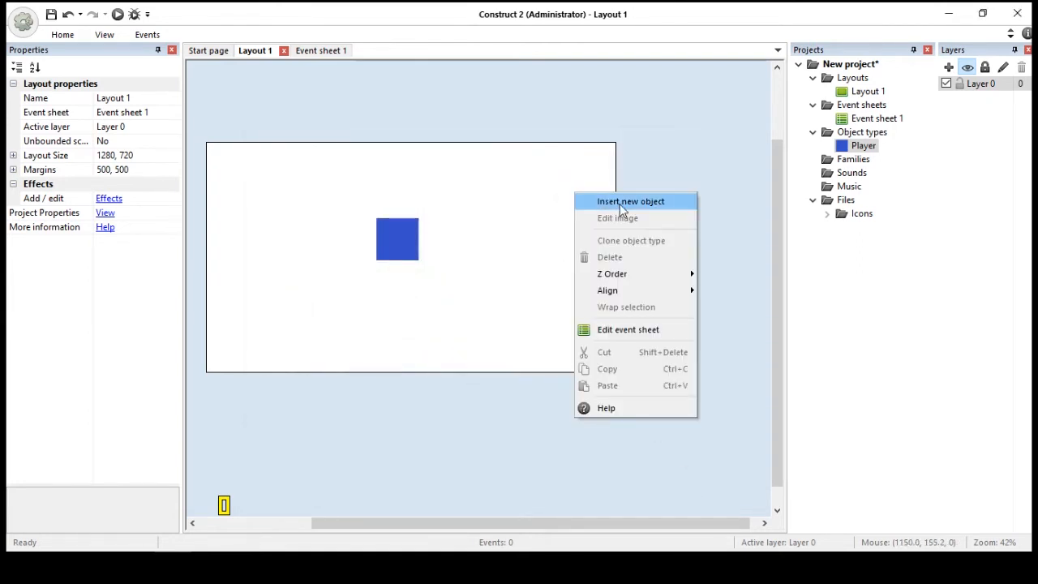
left_click(622, 202)
left_click_drag(702, 203, 702, 265)
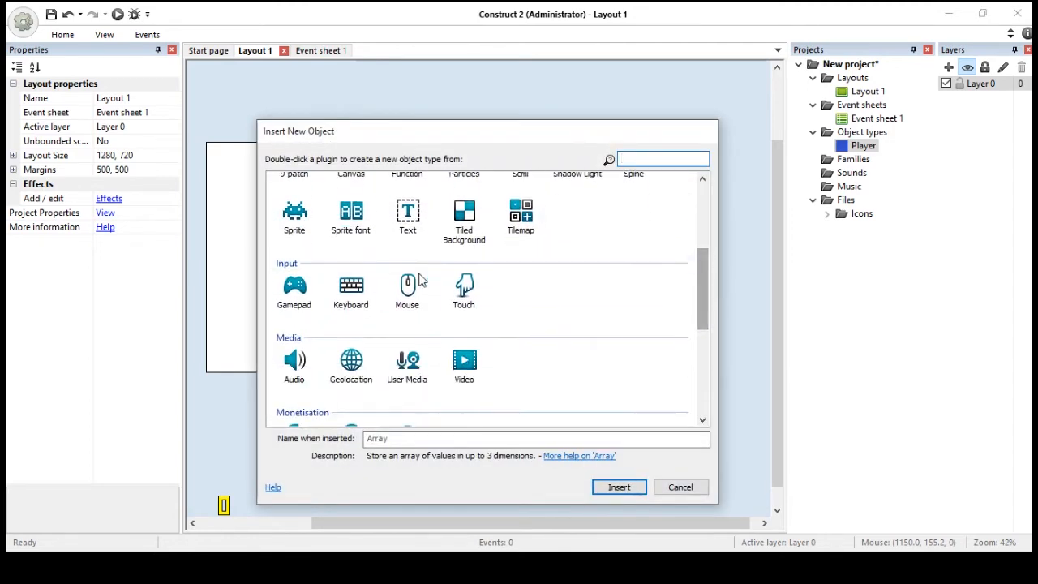
double_click(351, 288)
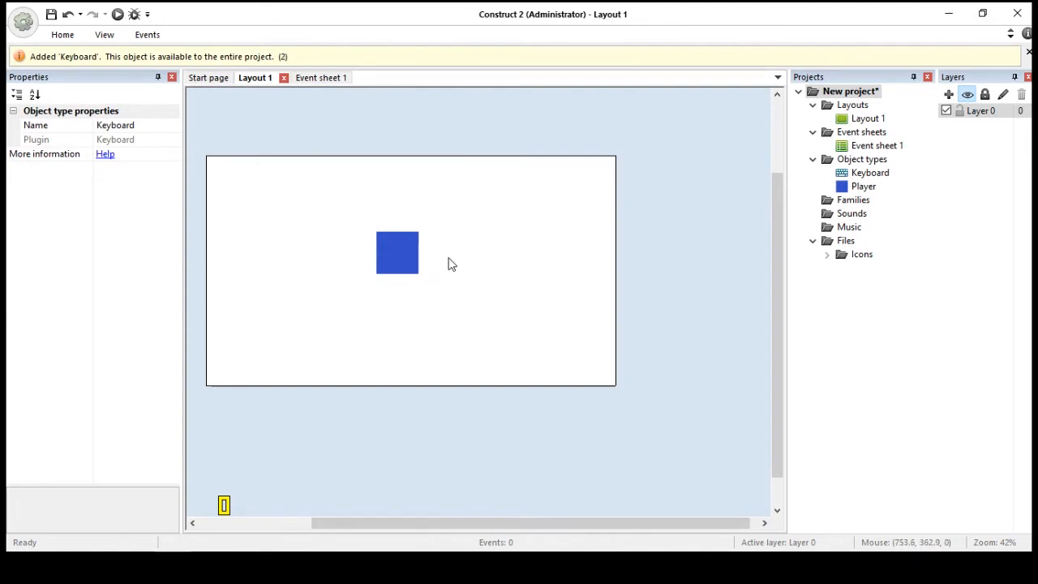
Add the 8 Direction movement behavior to the Player sprite
left_click(848, 188)
left_click(840, 160)
right_click(846, 161)
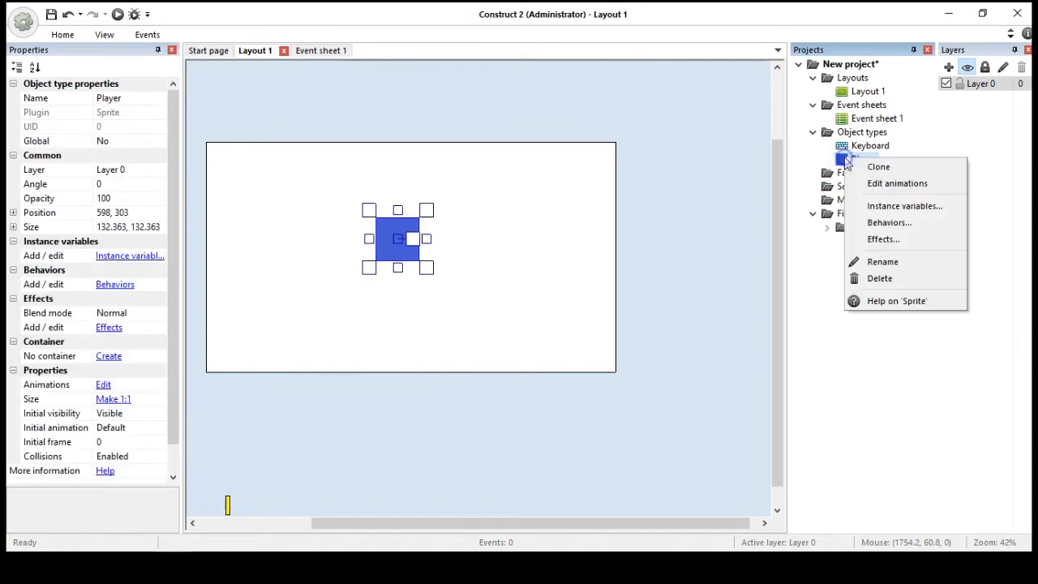
left_click(896, 223)
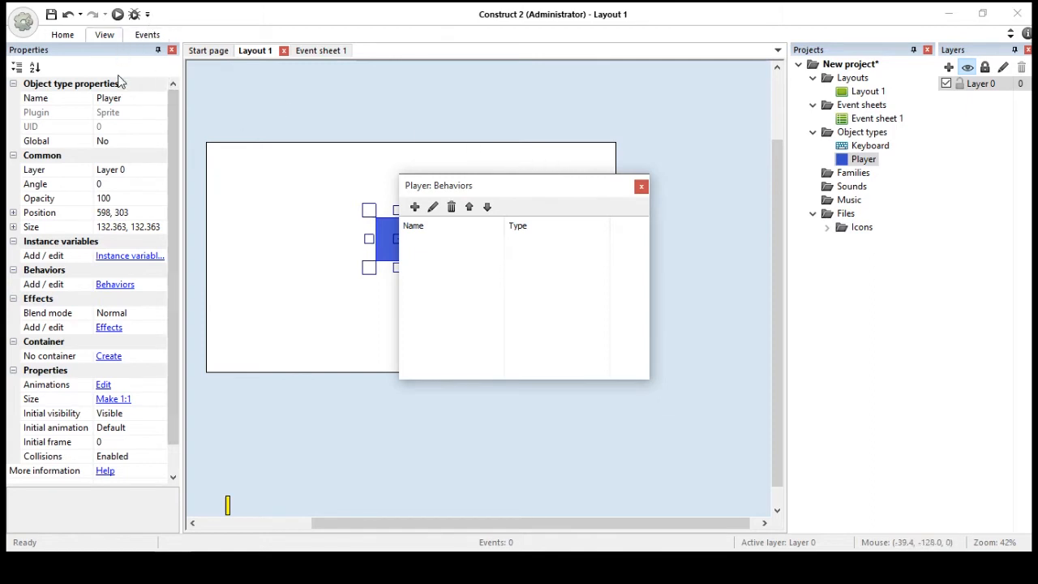
left_click(114, 286)
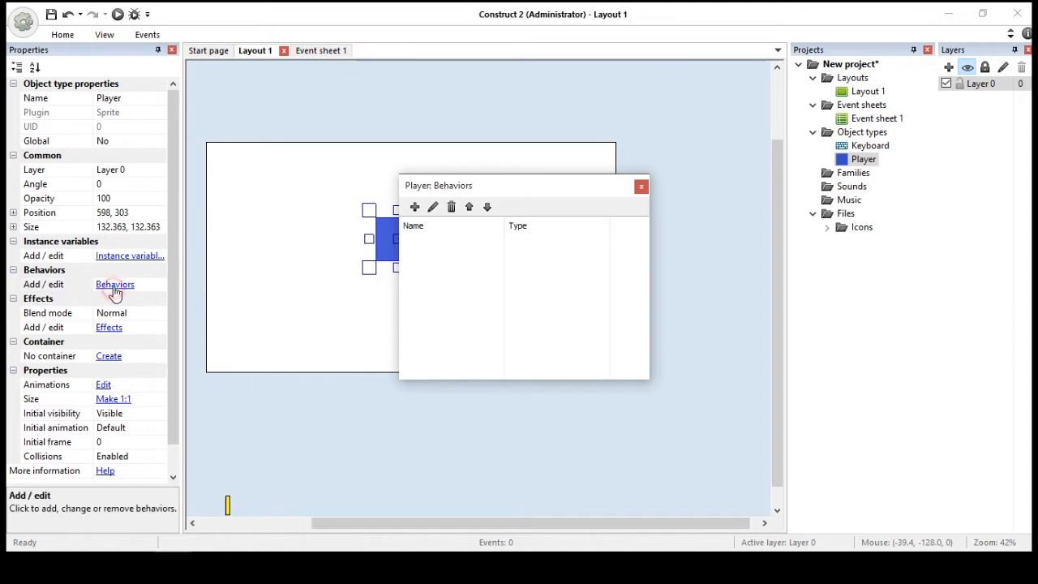
left_click(416, 207)
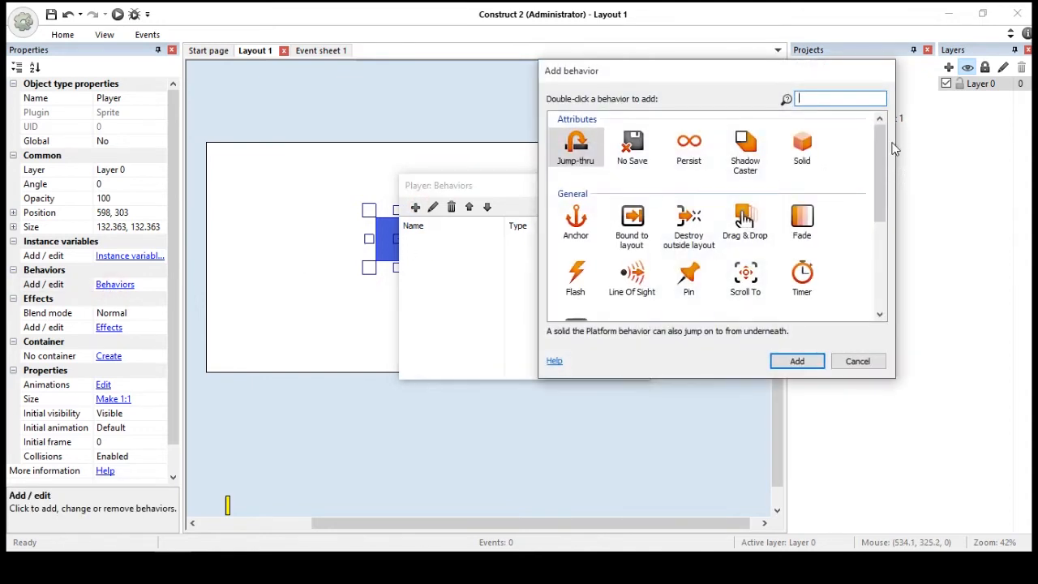
left_click_drag(884, 135, 876, 226)
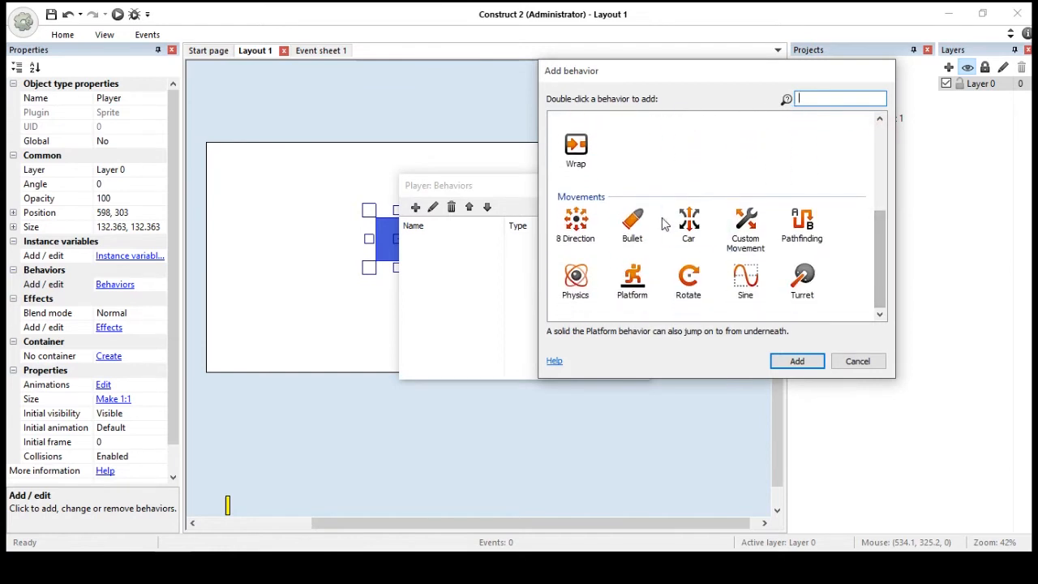
double_click(577, 223)
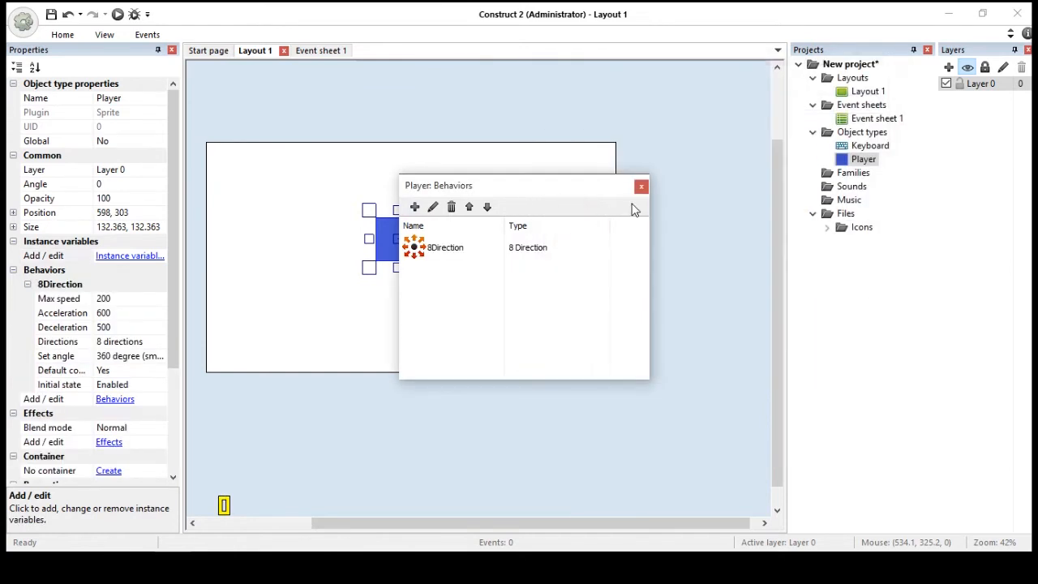
left_click(641, 187)
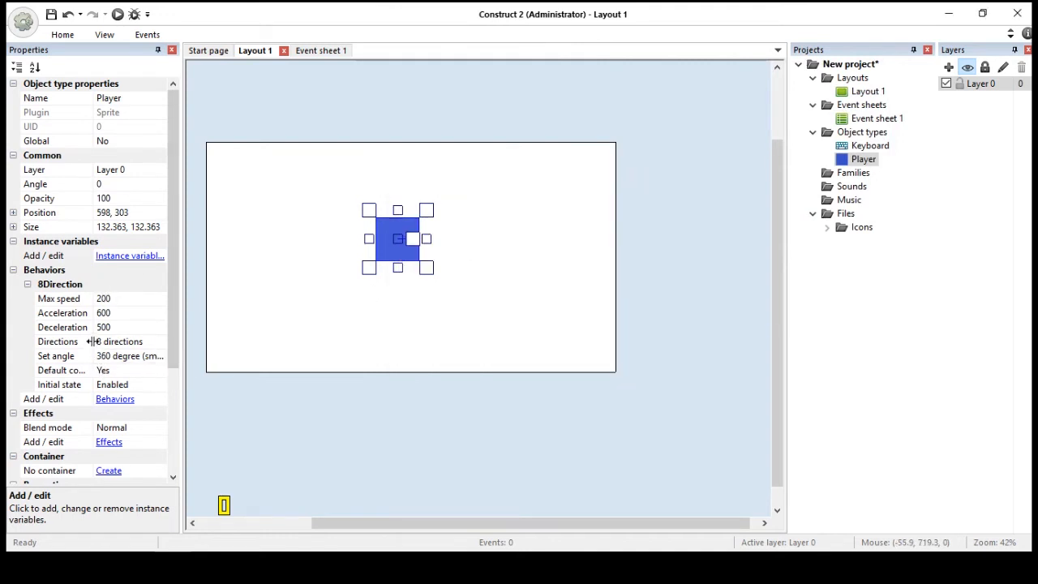
Examine the Default controls setting of the Player's 8Direction behavior and preview the layout in the browser
left_click_drag(94, 342, 125, 344)
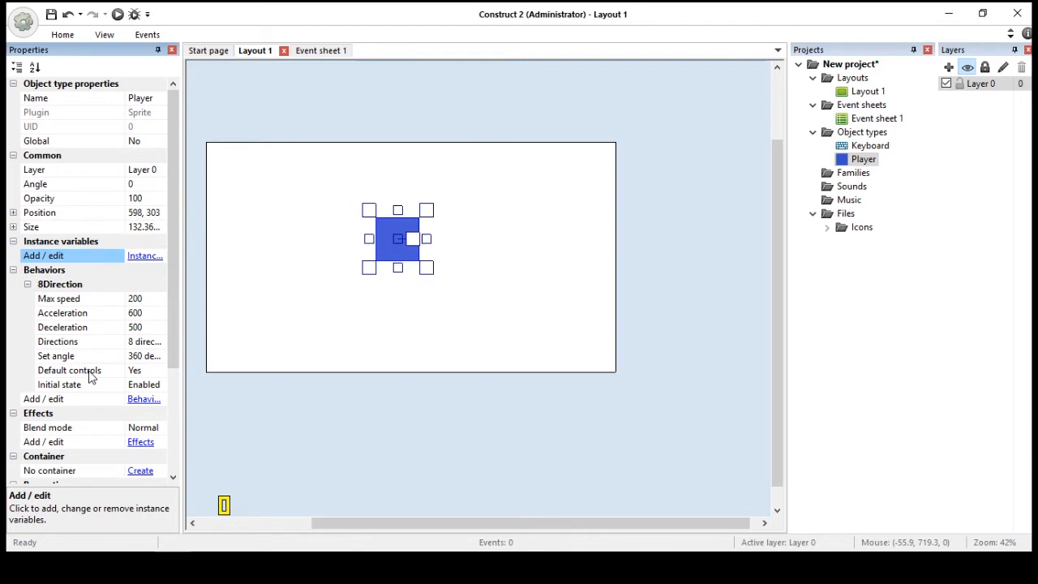
left_click(91, 372)
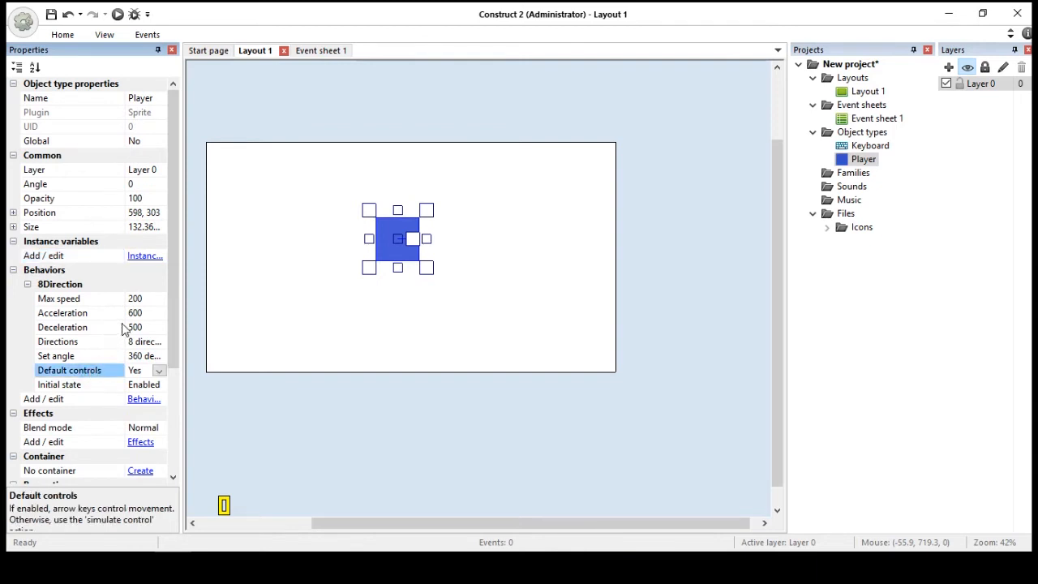
left_click_drag(126, 324, 106, 300)
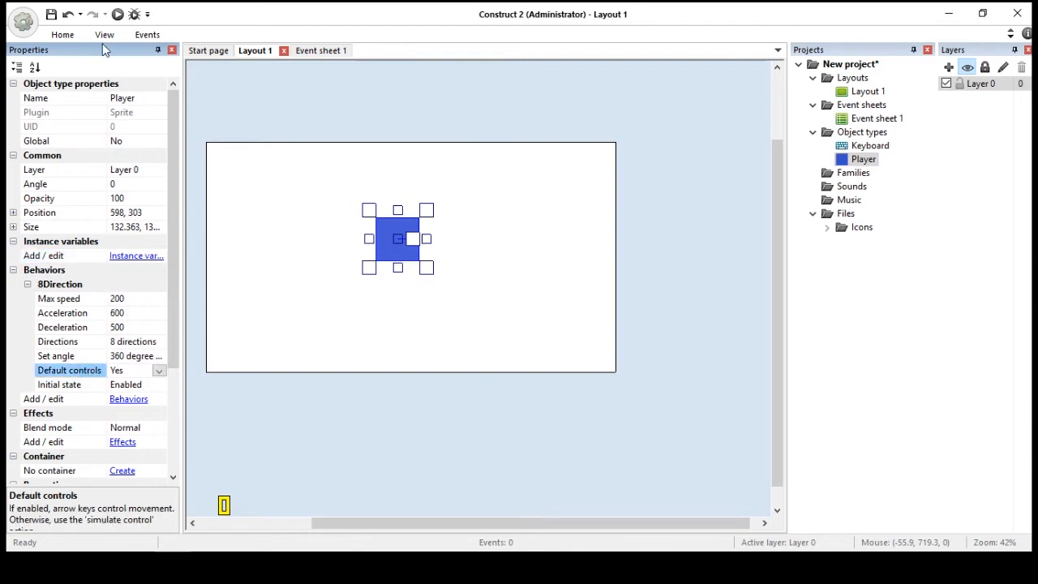
left_click(117, 13)
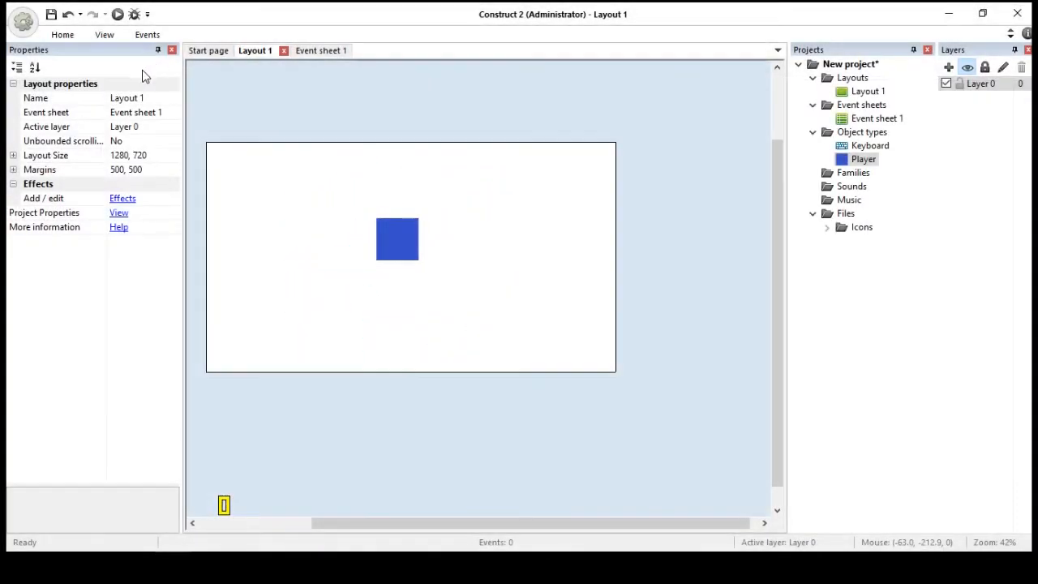
Add an event to Event sheet 1 with the Keyboard condition Key is down for the A key
left_click(68, 115)
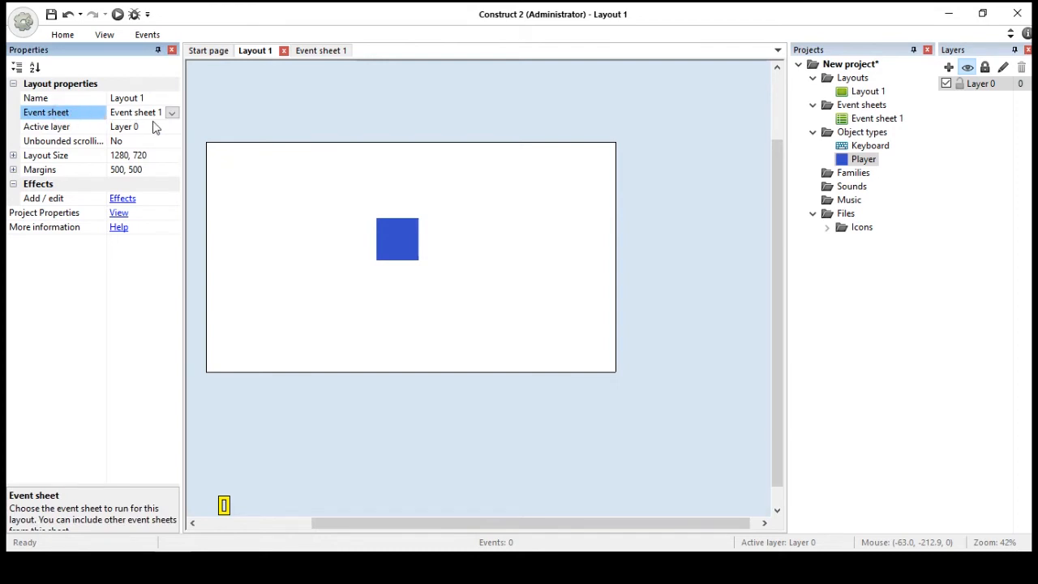
left_click(327, 51)
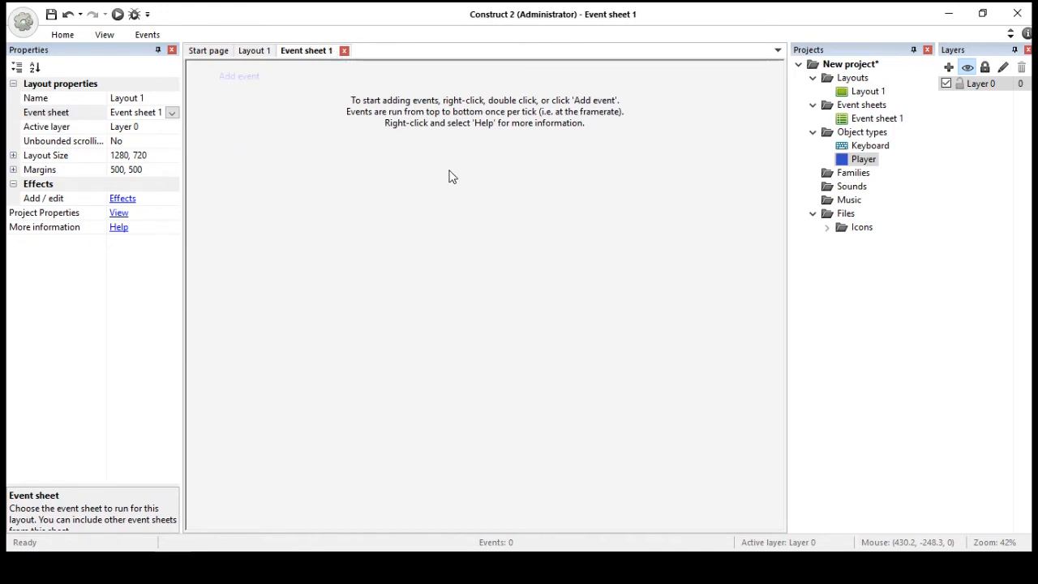
left_click(257, 86)
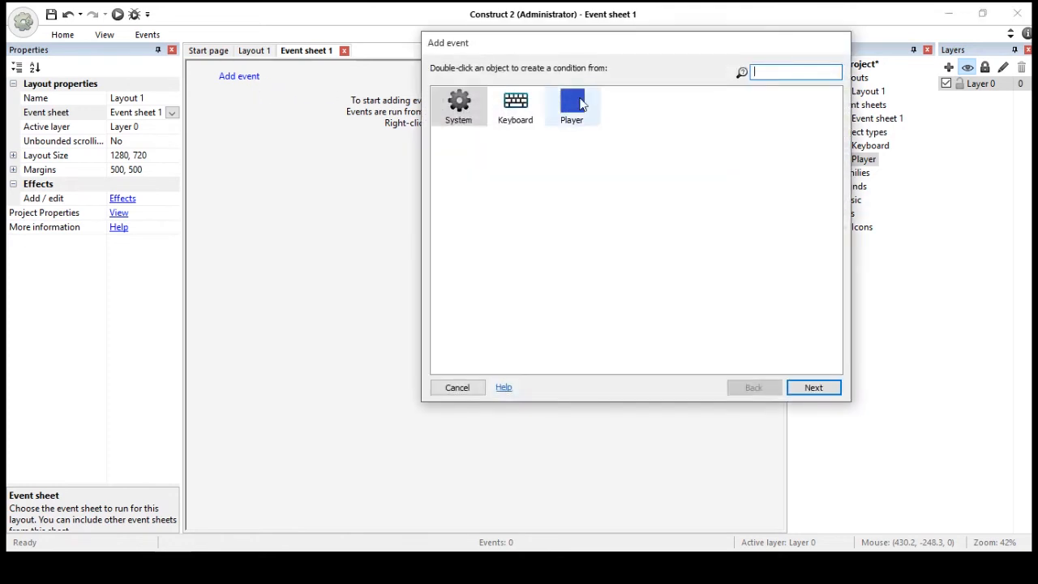
double_click(524, 111)
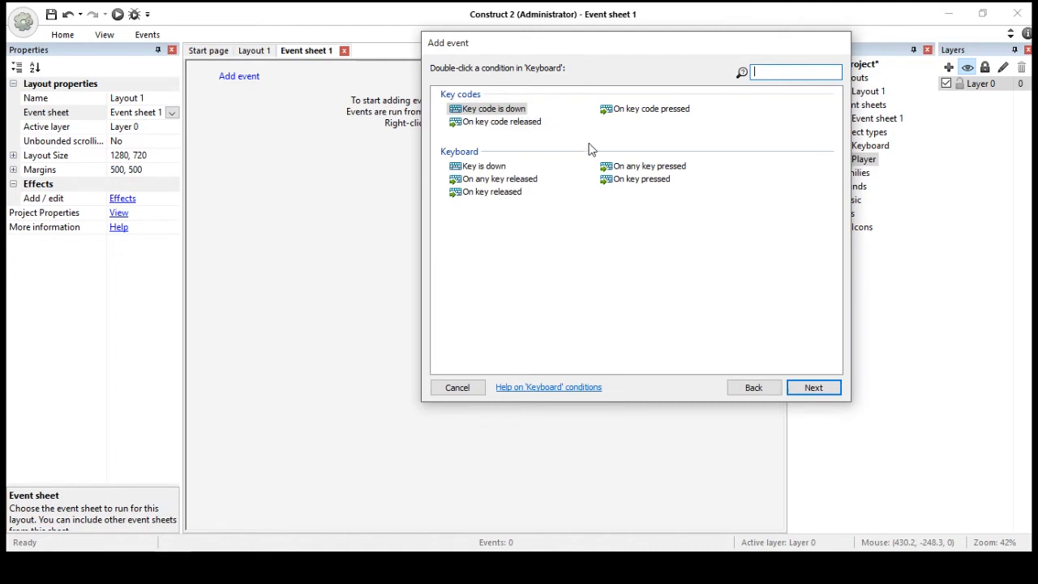
double_click(494, 167)
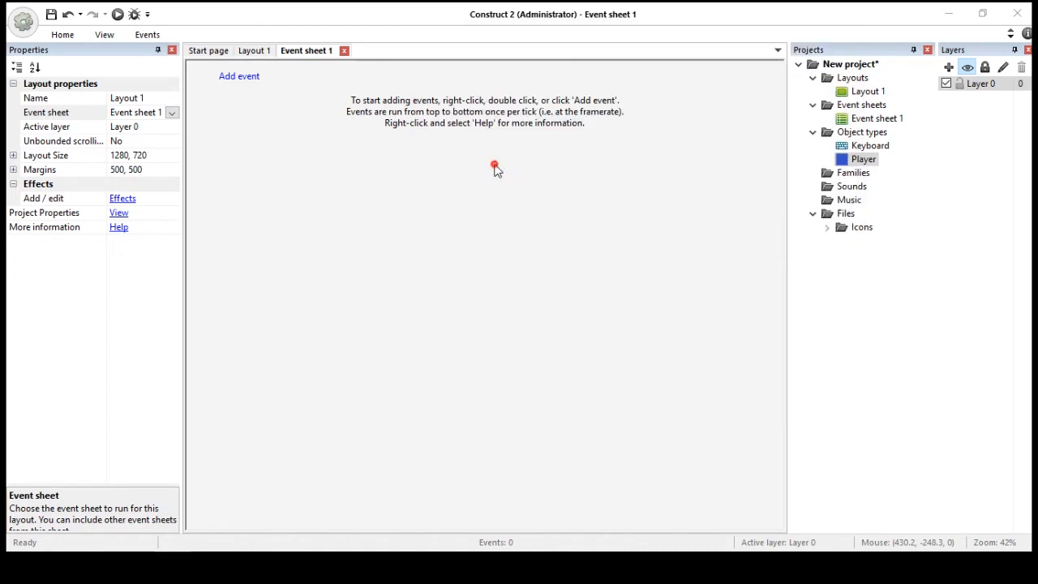
left_click(889, 293)
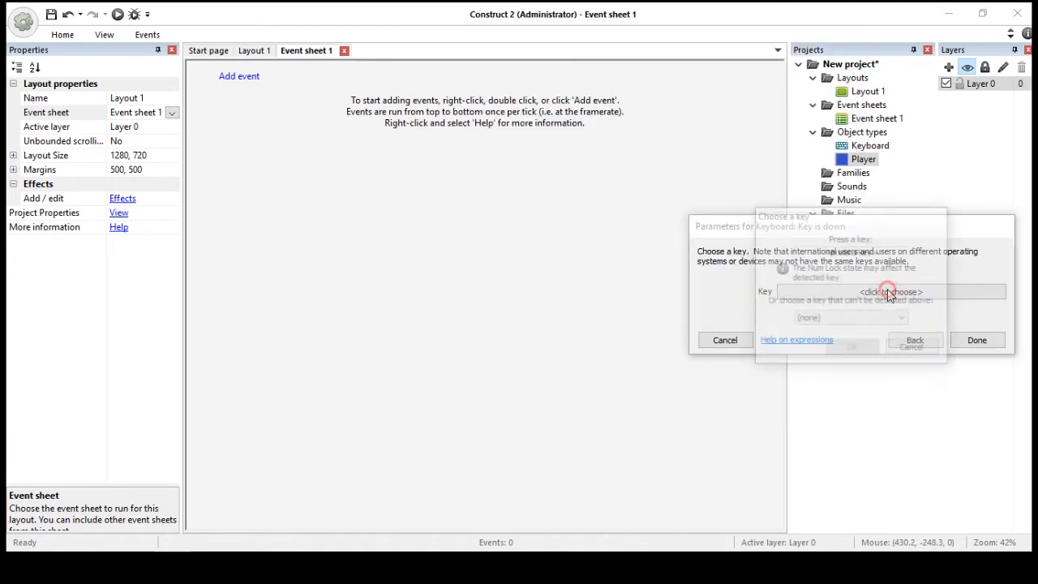
key("a")
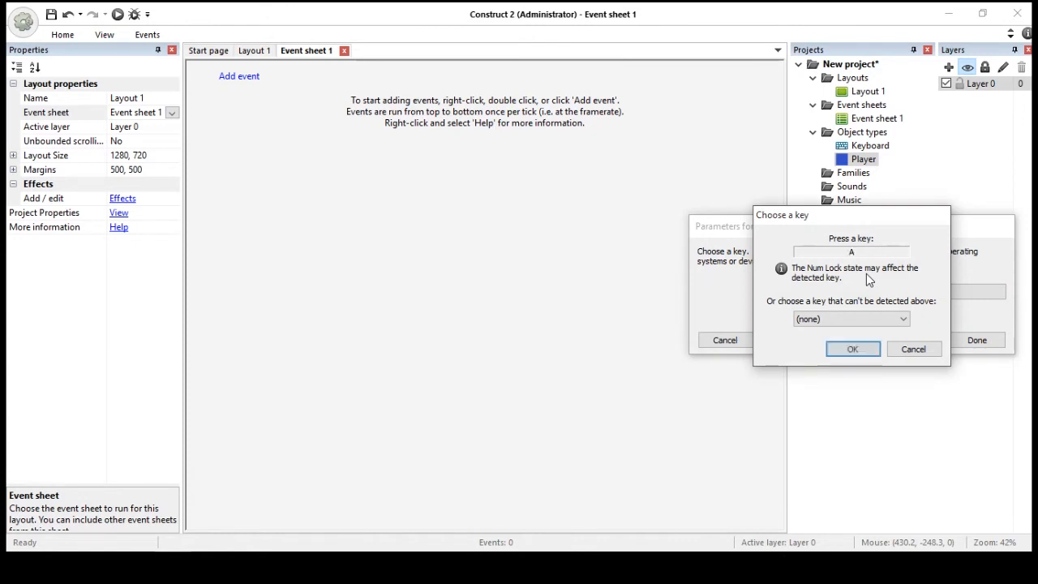
key("Return")
left_click(977, 341)
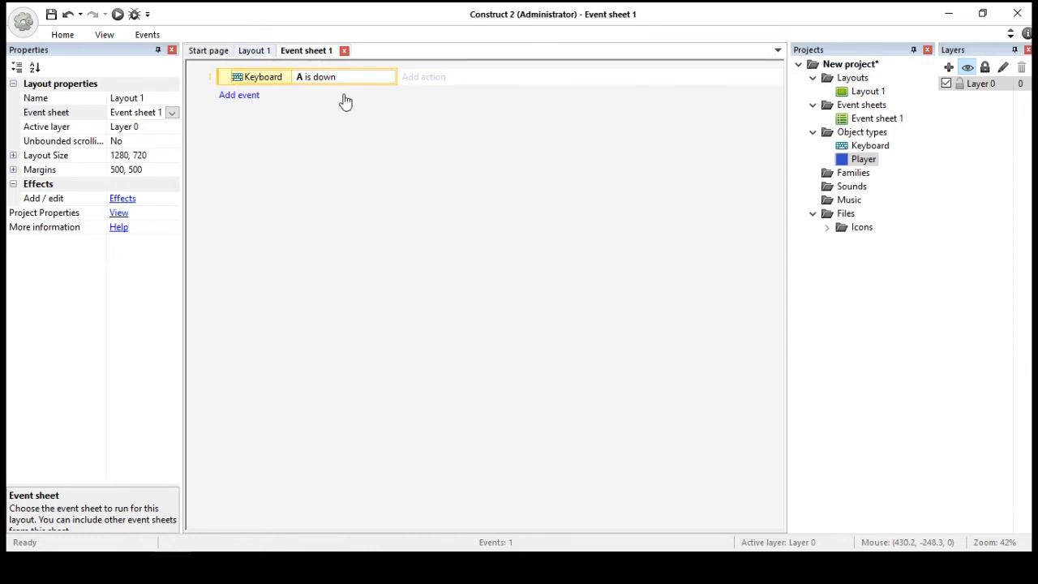
Give the A is down event a Player action that simulates the 8Direction control Left
left_click(426, 78)
double_click(510, 99)
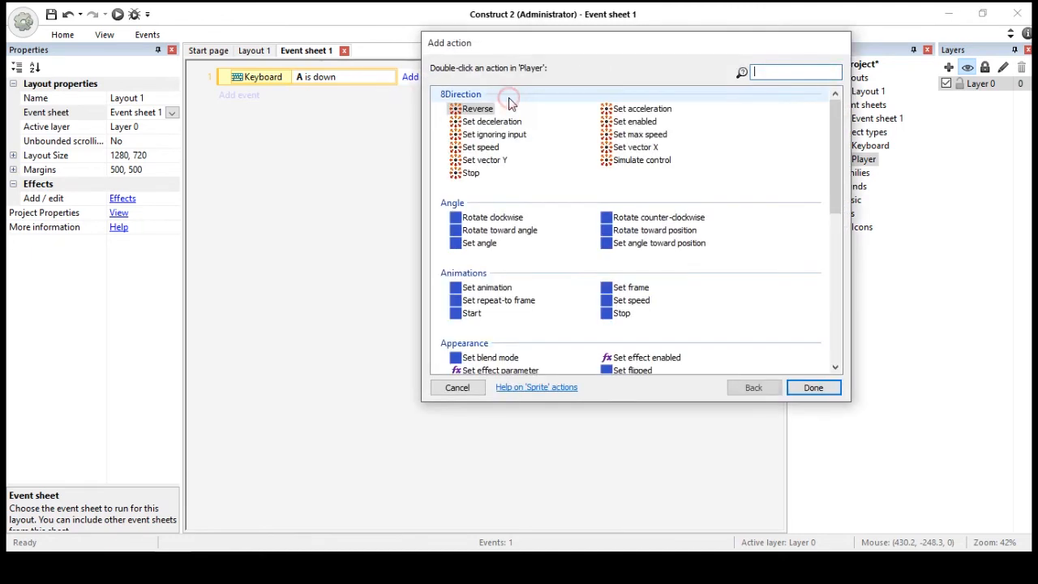
left_click(618, 163)
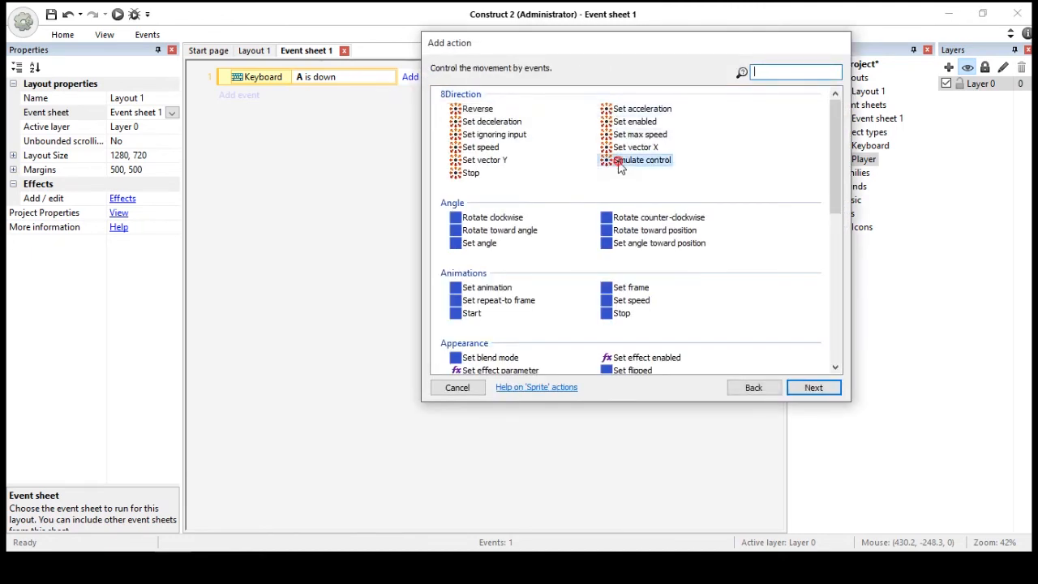
double_click(620, 163)
left_click(839, 297)
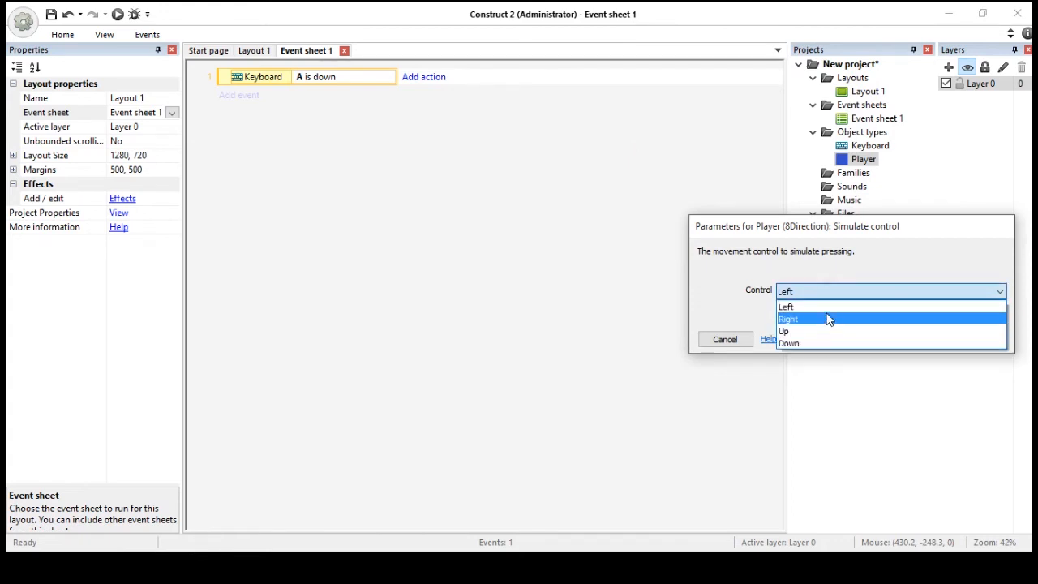
left_click(827, 306)
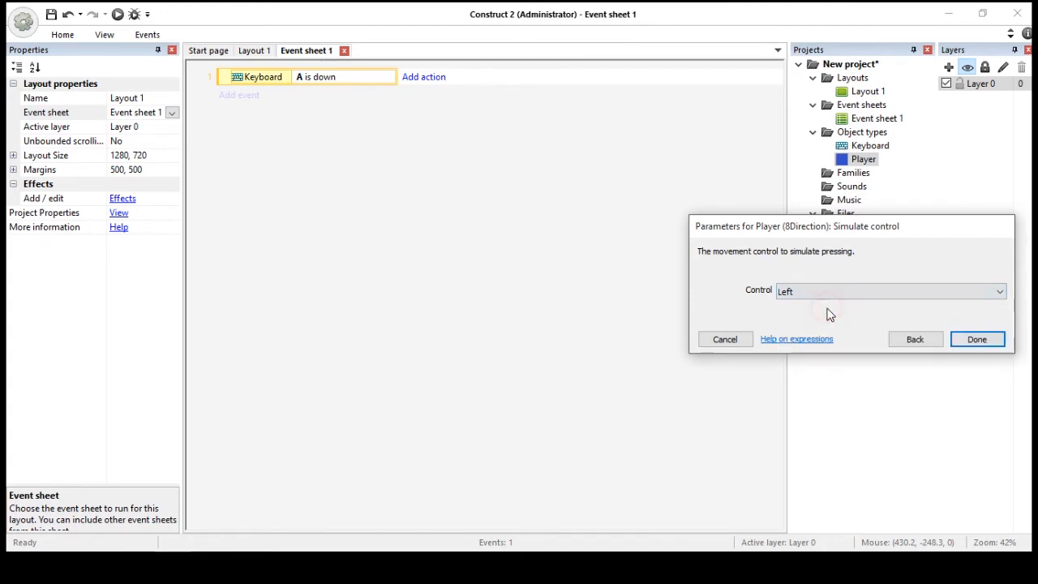
left_click(976, 339)
left_click(398, 152)
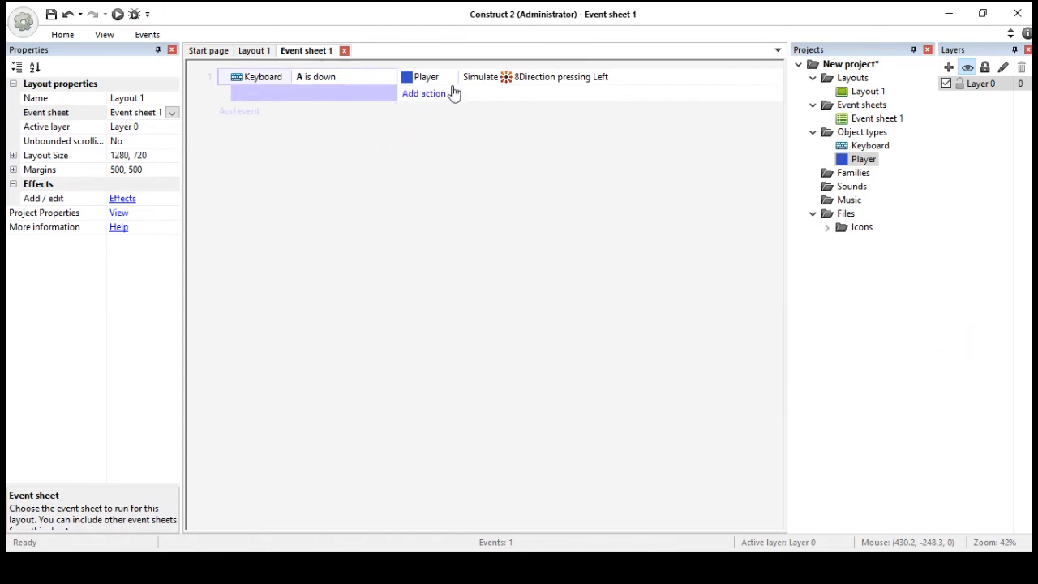
Preview the layout and test moving the player square left with the keyboard
left_click(119, 15)
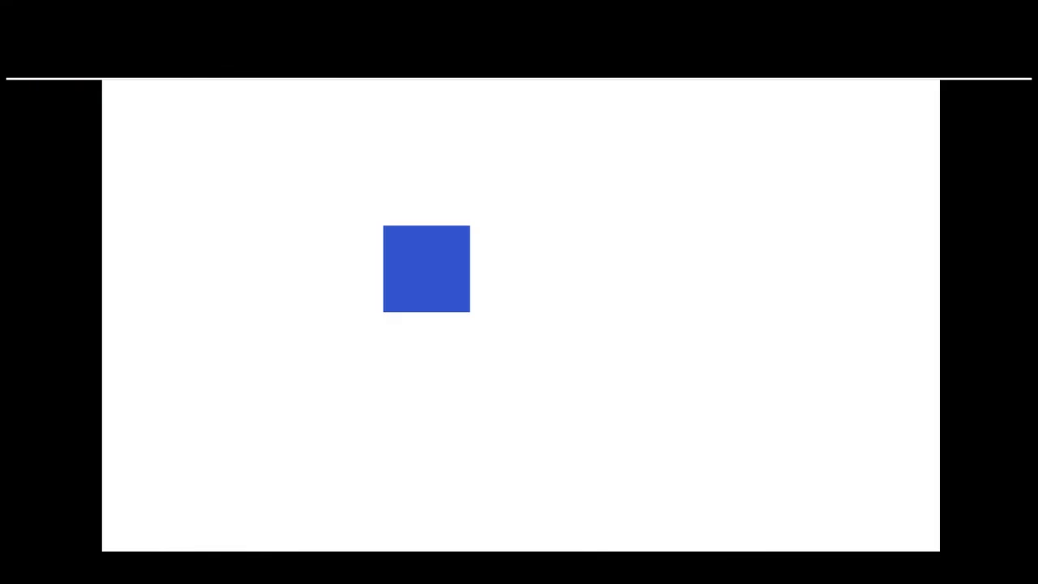
key("Left")
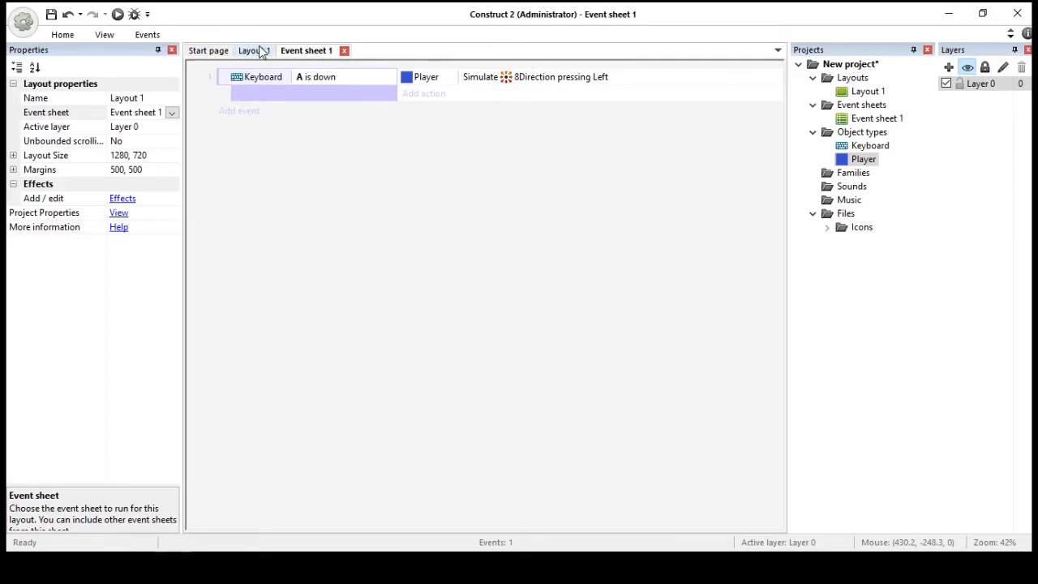
Rename Layer 0 of Layout 1 as background
left_click(255, 50)
middle_click_drag(299, 157, 358, 183)
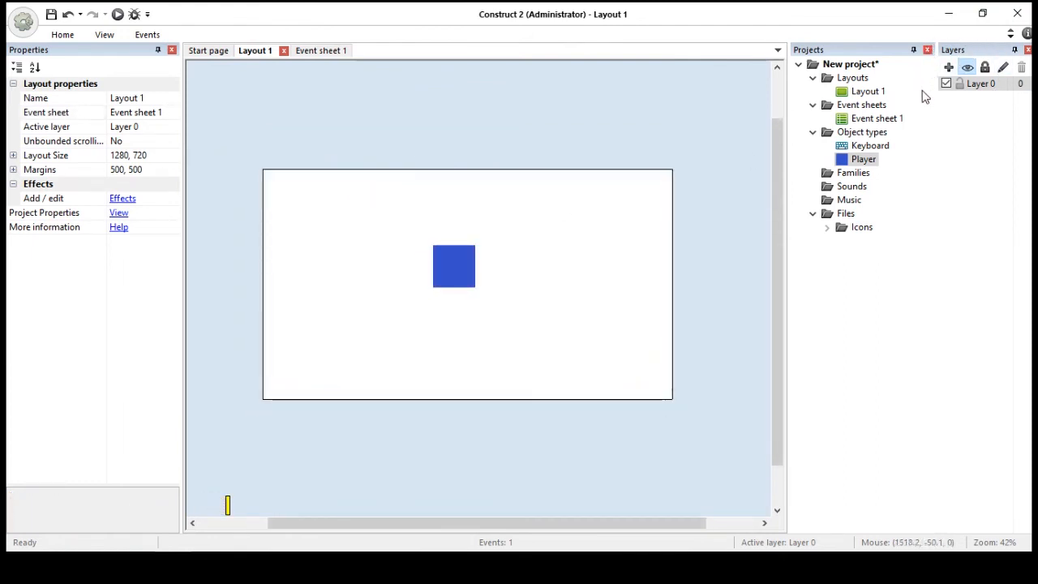
left_click(985, 85)
left_click(985, 84)
type("background")
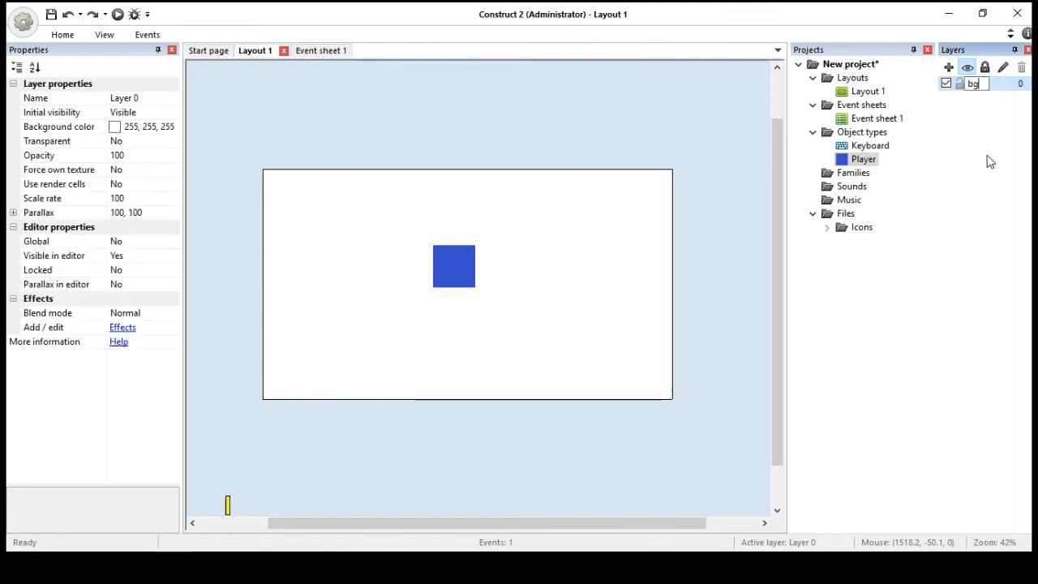
key("Return")
Insert a new Sprite on the background layer and fill its image with light blue (166, 177, 231)
double_click(571, 229)
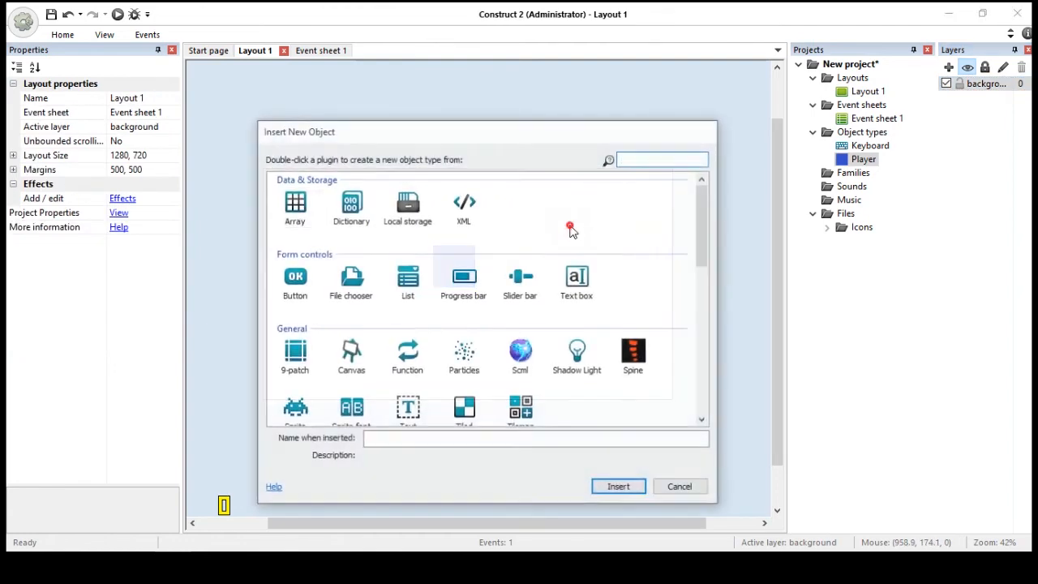
double_click(294, 409)
left_click(364, 234)
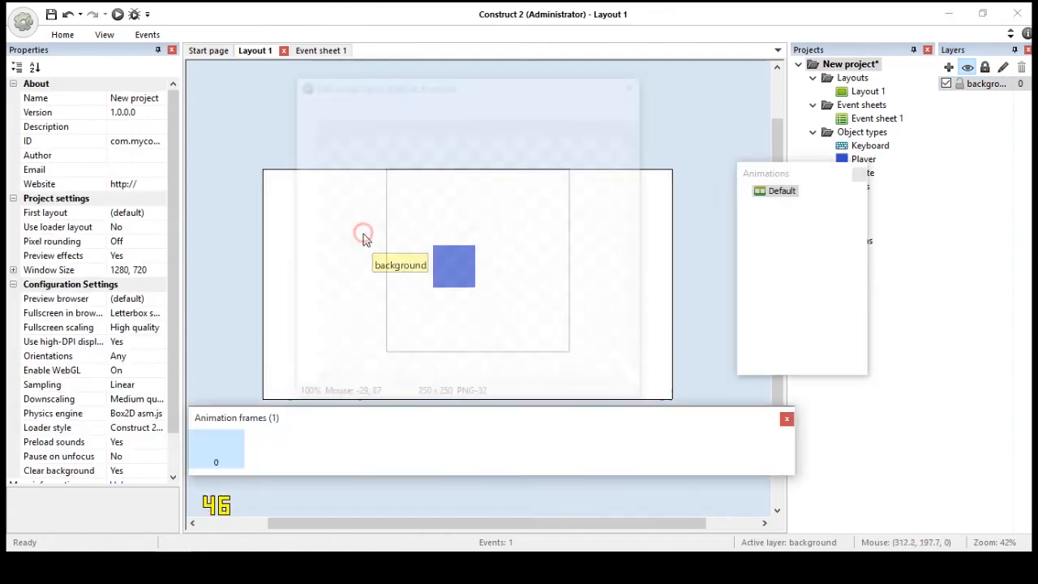
left_click(324, 107)
left_click(790, 109)
left_click(235, 271)
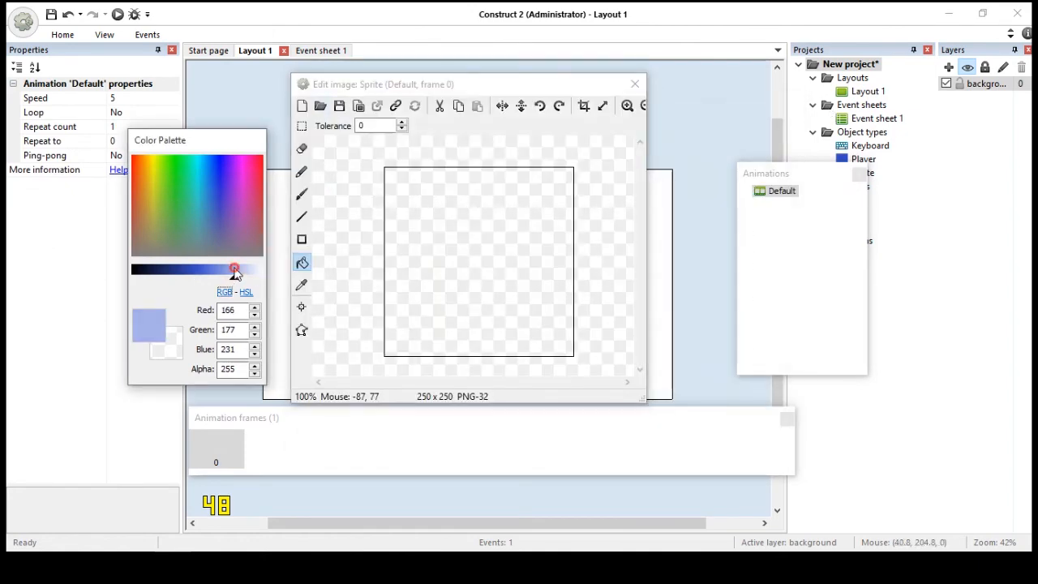
left_click(455, 238)
left_click(637, 86)
Rename the new light blue Sprite object type as background
left_click(862, 173)
key("F2")
type("background")
key("Return")
Move and stretch the background sprite so it covers the whole layout area
left_click_drag(337, 204, 280, 181)
left_click_drag(351, 258, 680, 407)
left_click(720, 243)
left_click(507, 237)
Add a new layer above the background layer and rename it Player
left_click(864, 172)
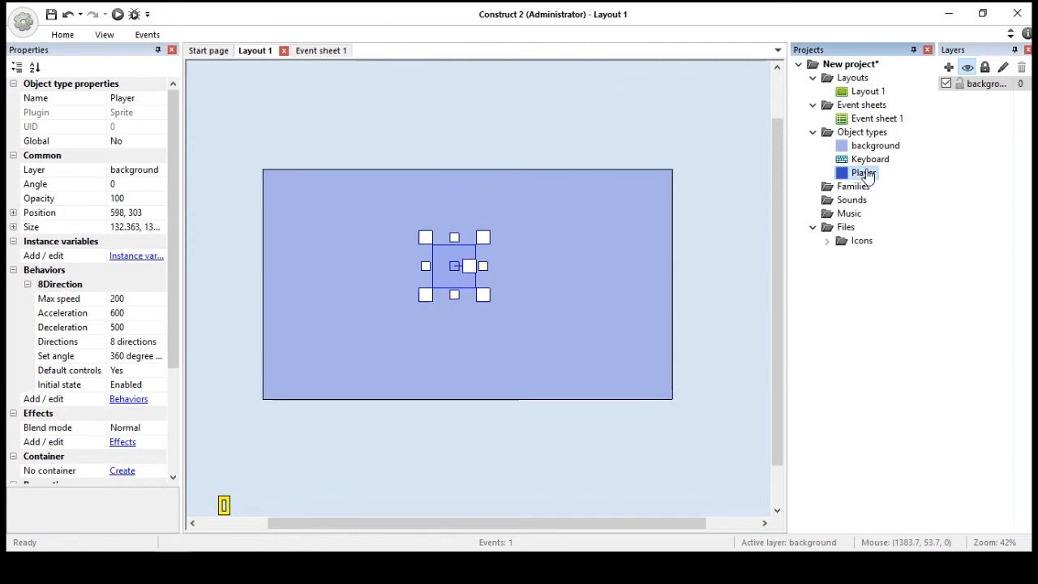
left_click(949, 68)
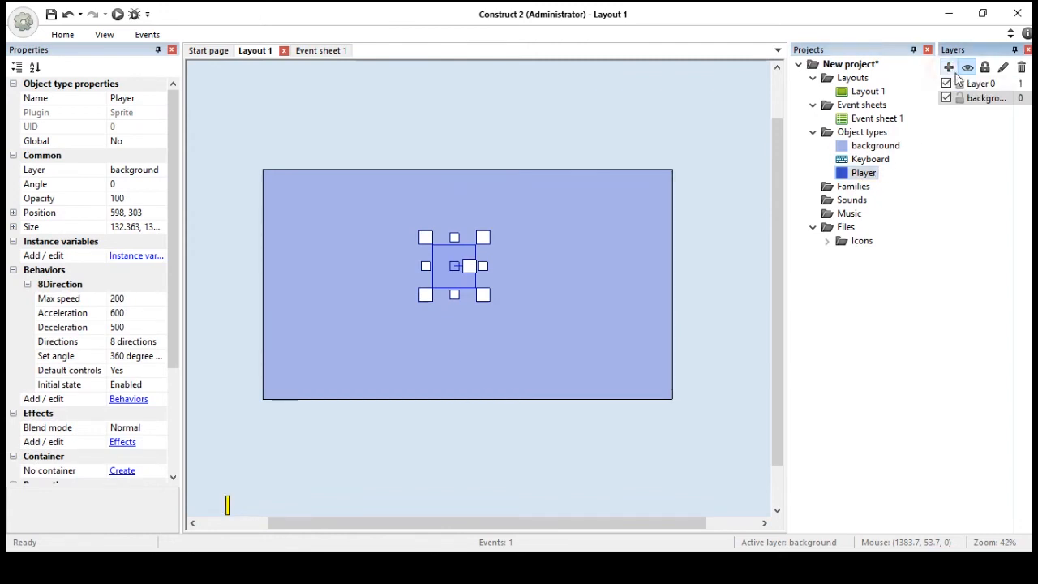
left_click(980, 85)
right_click(980, 88)
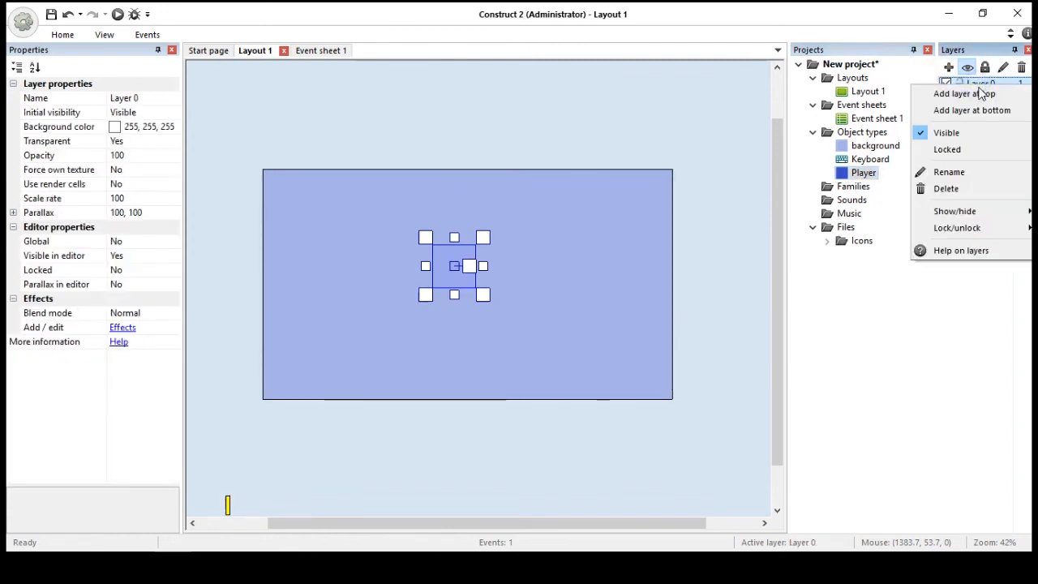
left_click(976, 172)
type("Player")
key("Return")
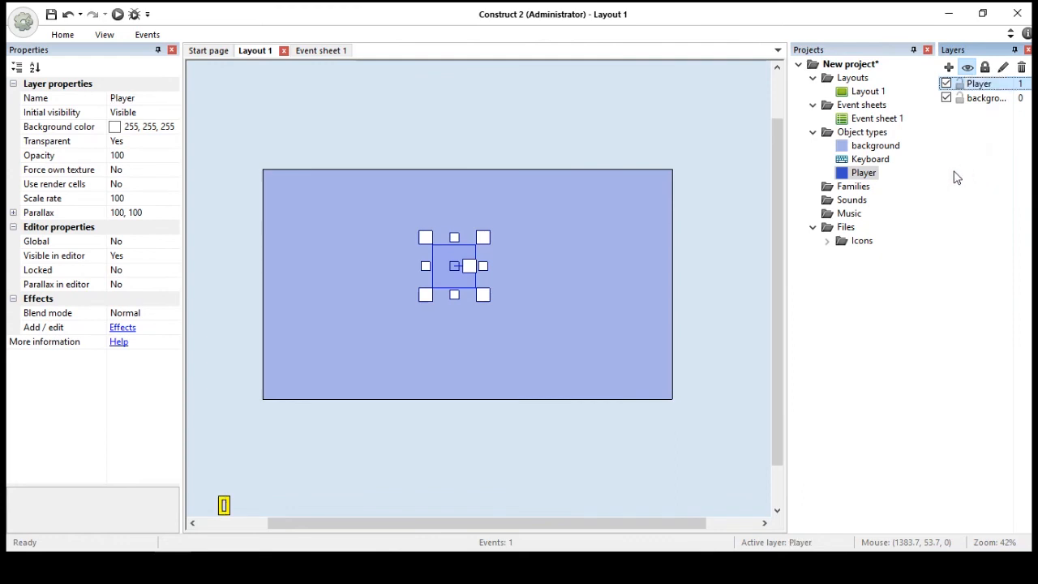
Move the Player sprite from the background layer to the Player layer
left_click(866, 161)
left_click(860, 173)
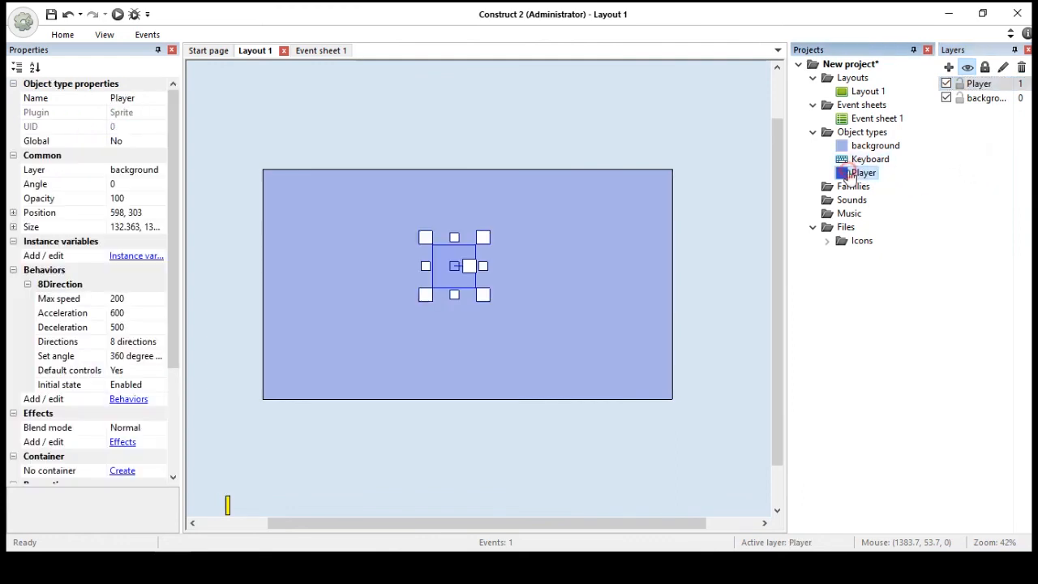
left_click(159, 171)
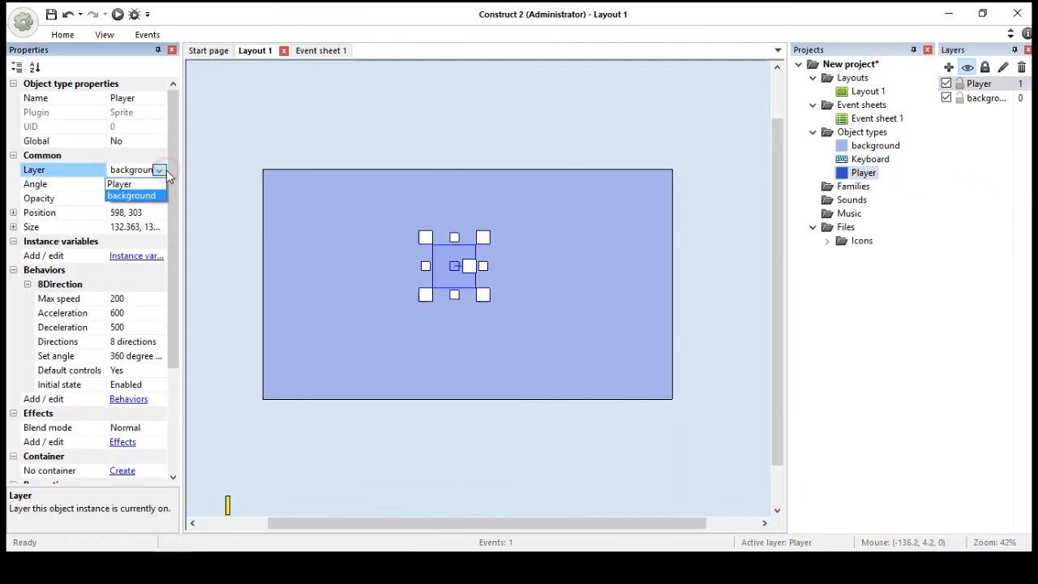
left_click(158, 184)
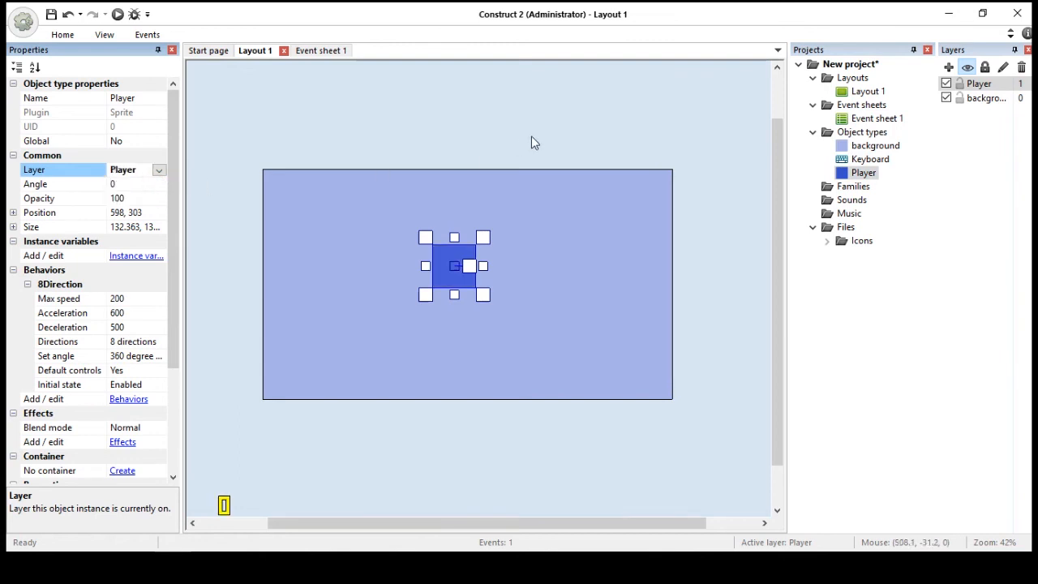
Select the Player and background sprites and both layers in turn to check which layer each sprite belongs to
left_click(529, 151)
left_click(467, 280)
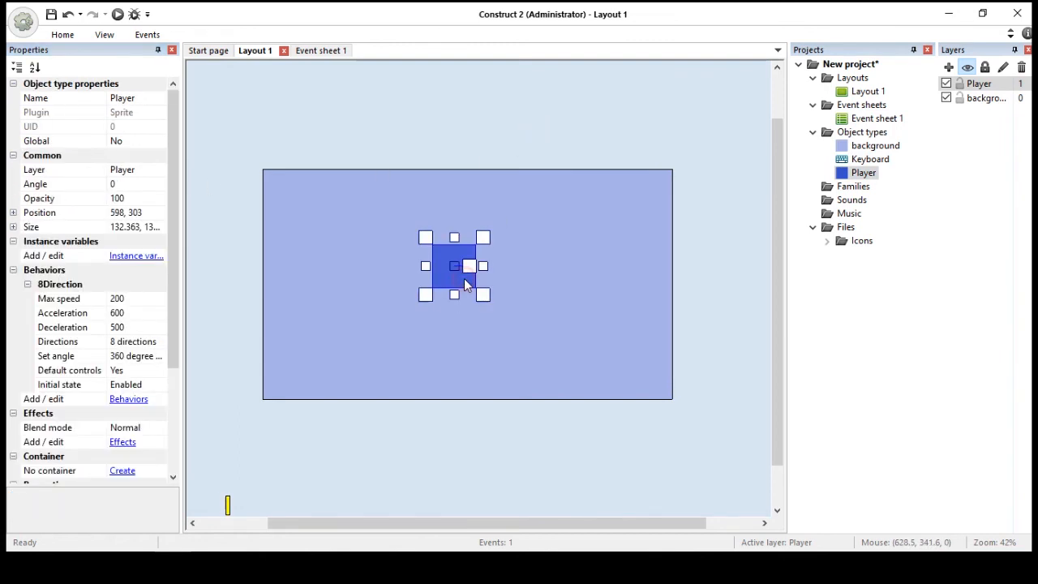
left_click(515, 249)
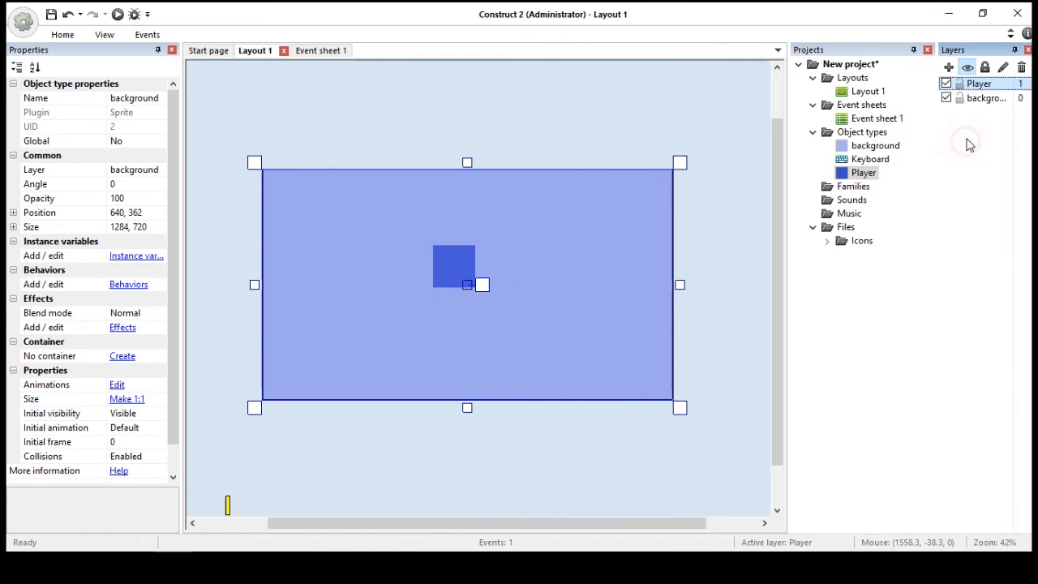
left_click(615, 108)
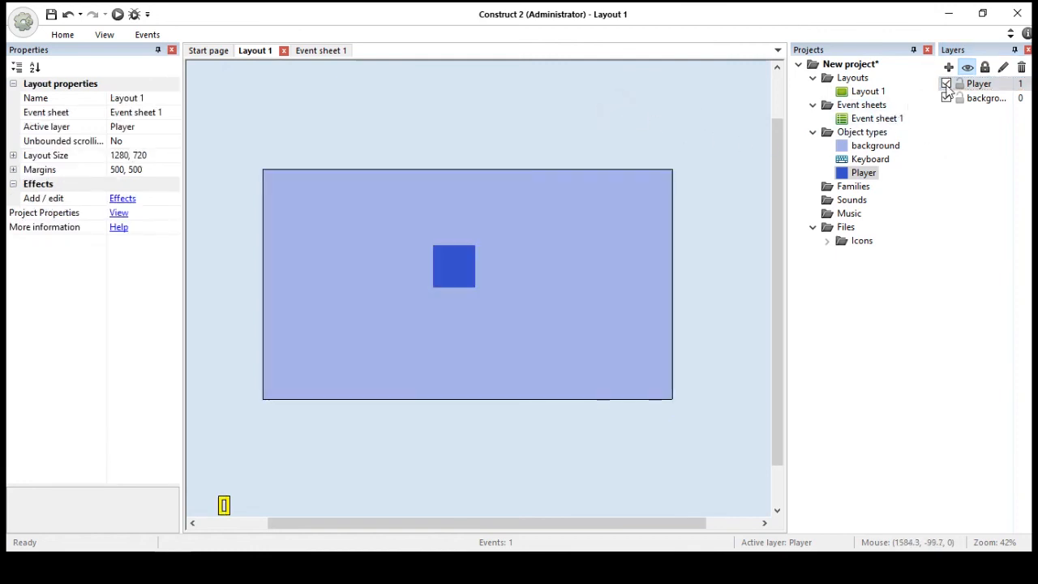
mouse_move(984, 91)
left_mouse_down()
mouse_move(986, 110)
mouse_move(984, 81)
left_mouse_up()
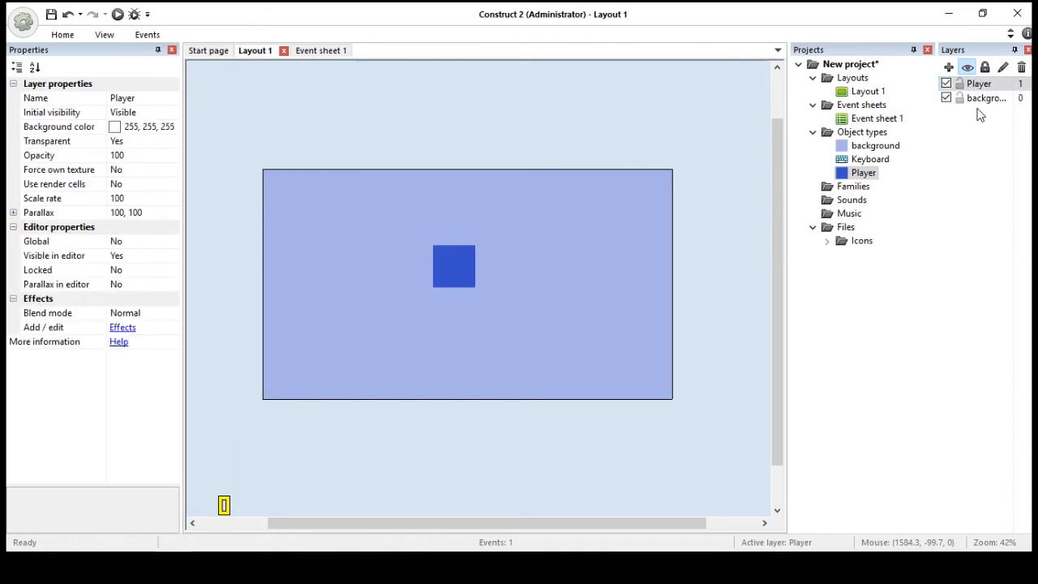
left_click(985, 99)
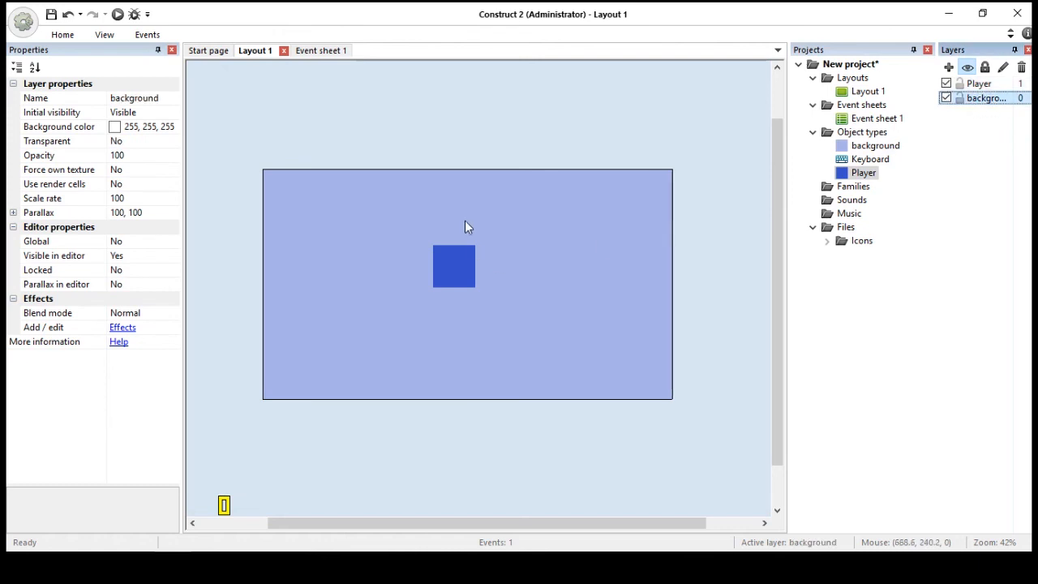
left_click(428, 159)
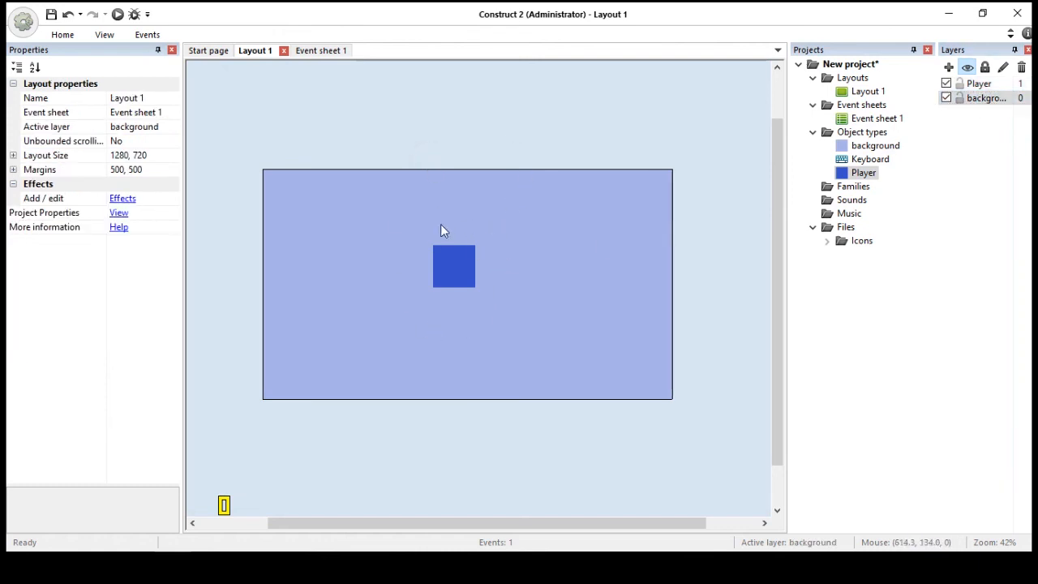
left_click(445, 266)
left_click(547, 207)
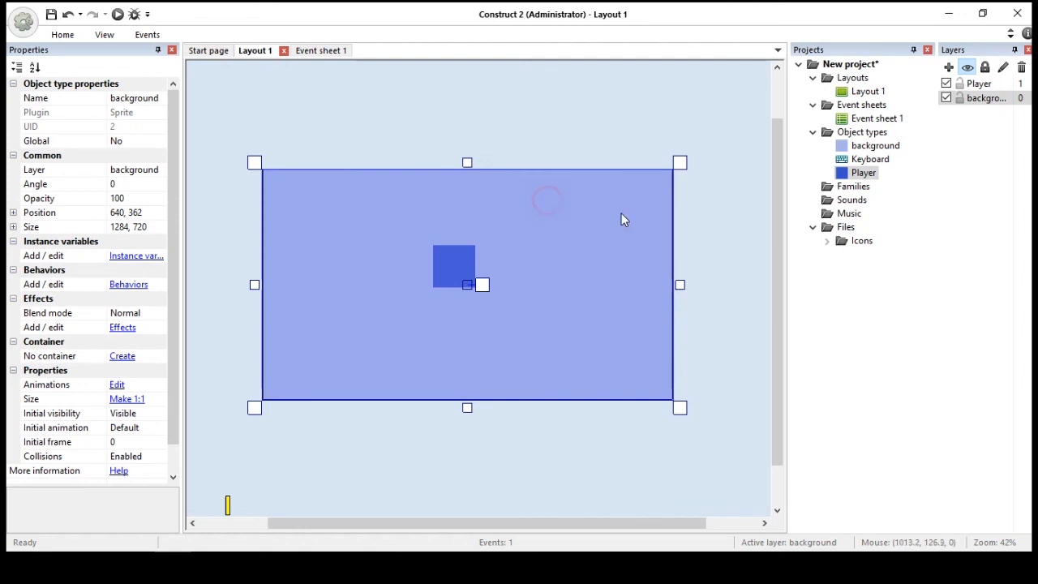
Lock the background layer and test whether the background sprite can still be selected in the layout
left_click(961, 98)
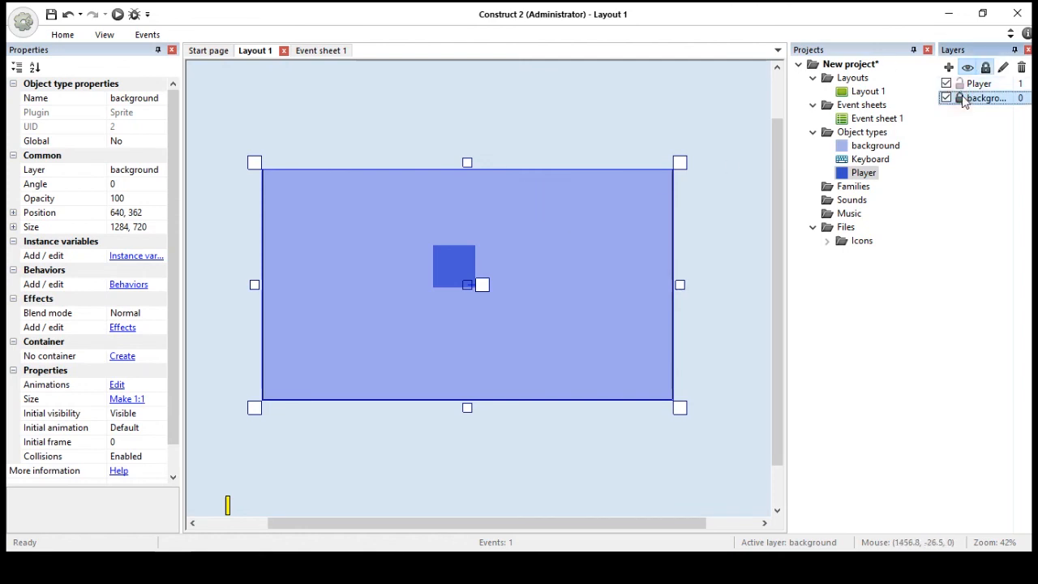
left_click(656, 114)
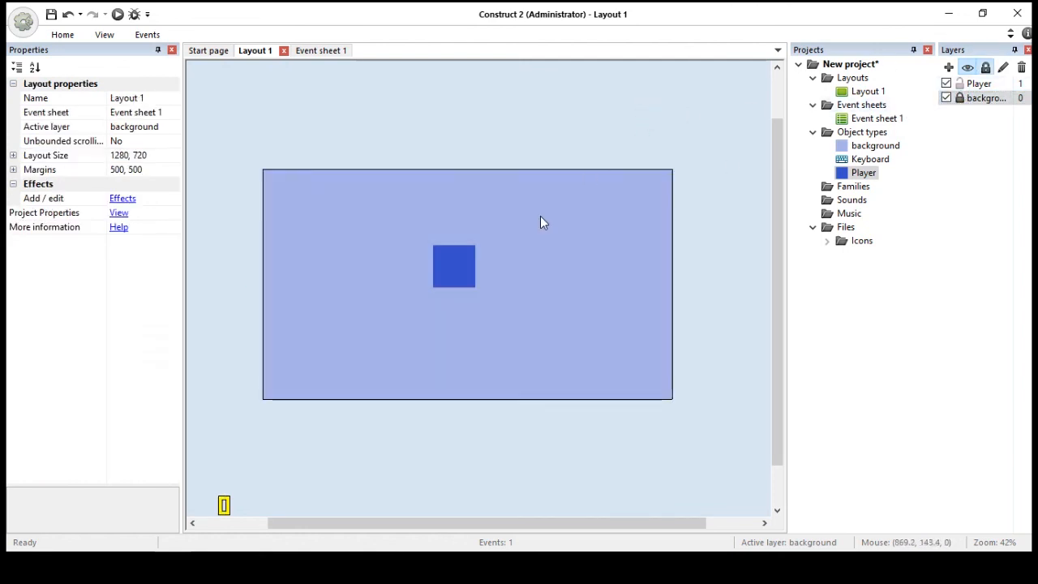
left_click(571, 214)
left_click(576, 281)
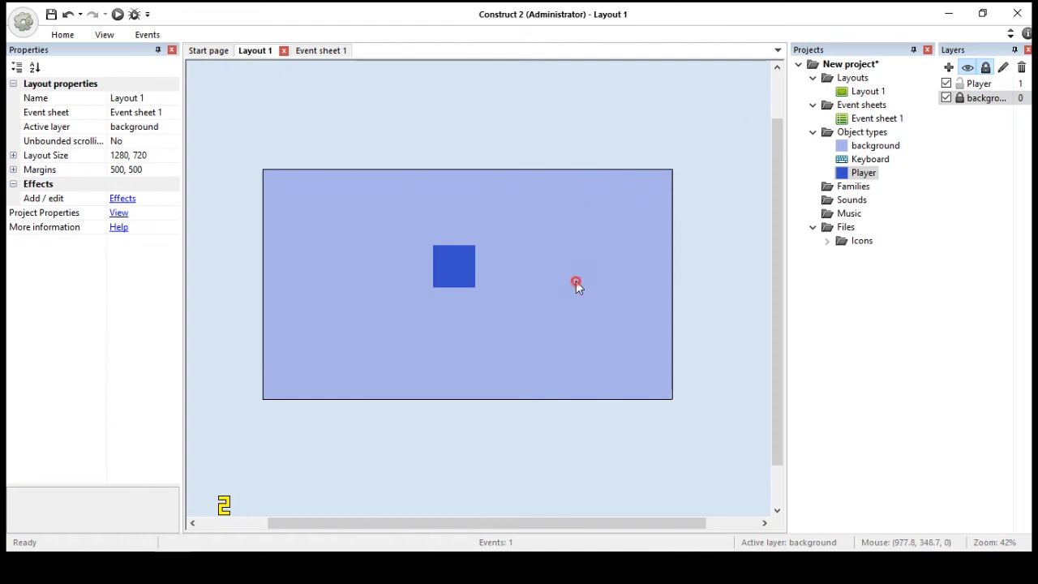
Move the Player sprite slightly left and down within the layout, and deselect it
left_click(441, 273)
left_click_drag(451, 264, 417, 278)
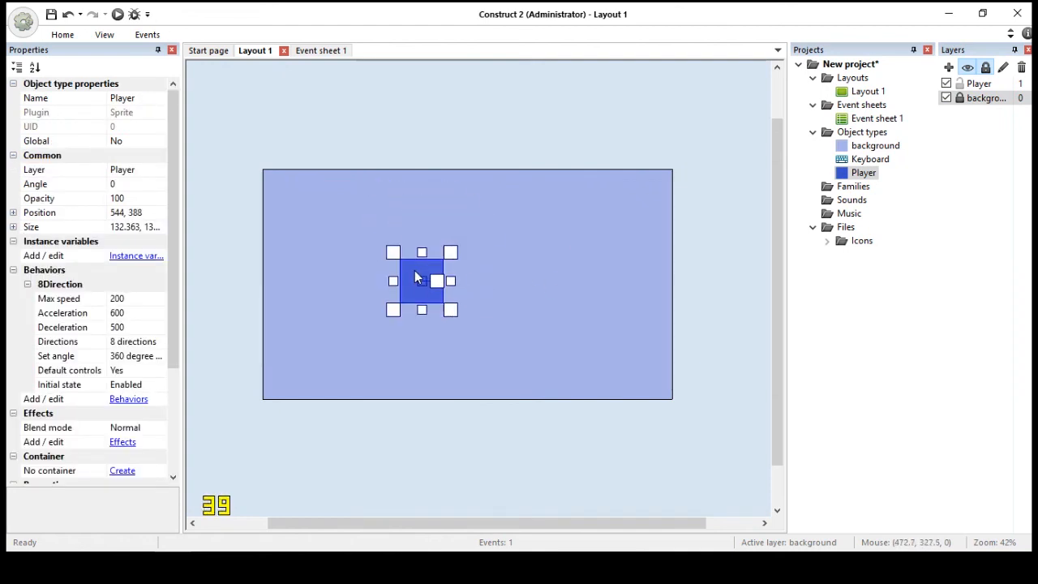
left_click(584, 245)
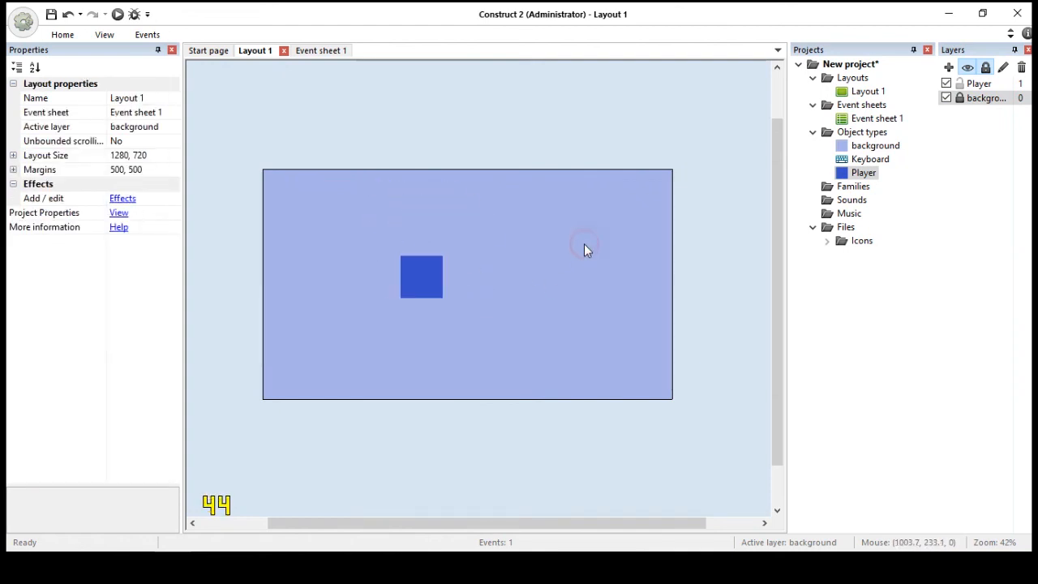
Unlock and relock the background layer, and toggle its editor visibility off and back on
left_click(961, 98)
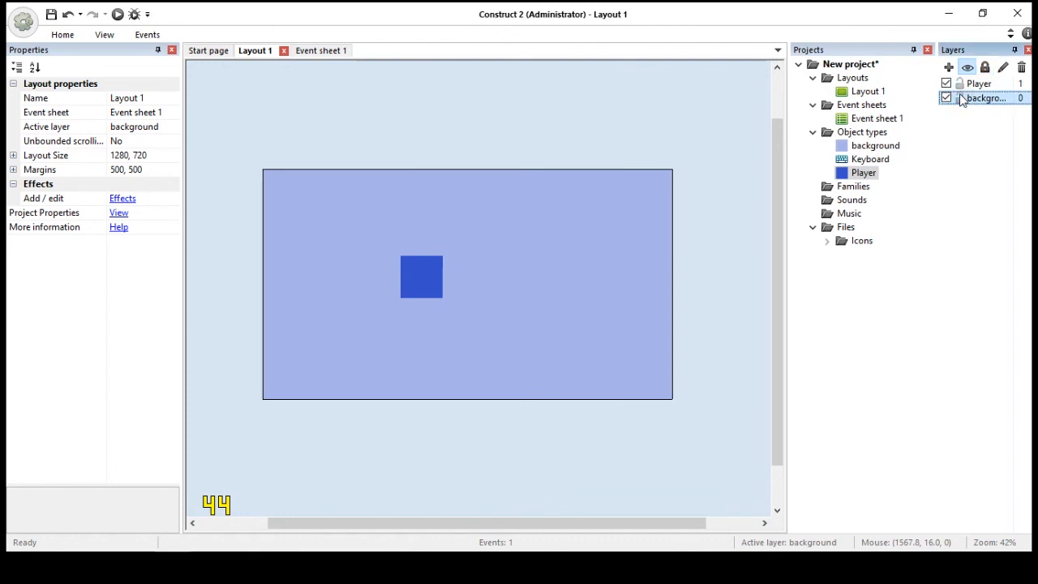
left_click(960, 98)
left_click(946, 97)
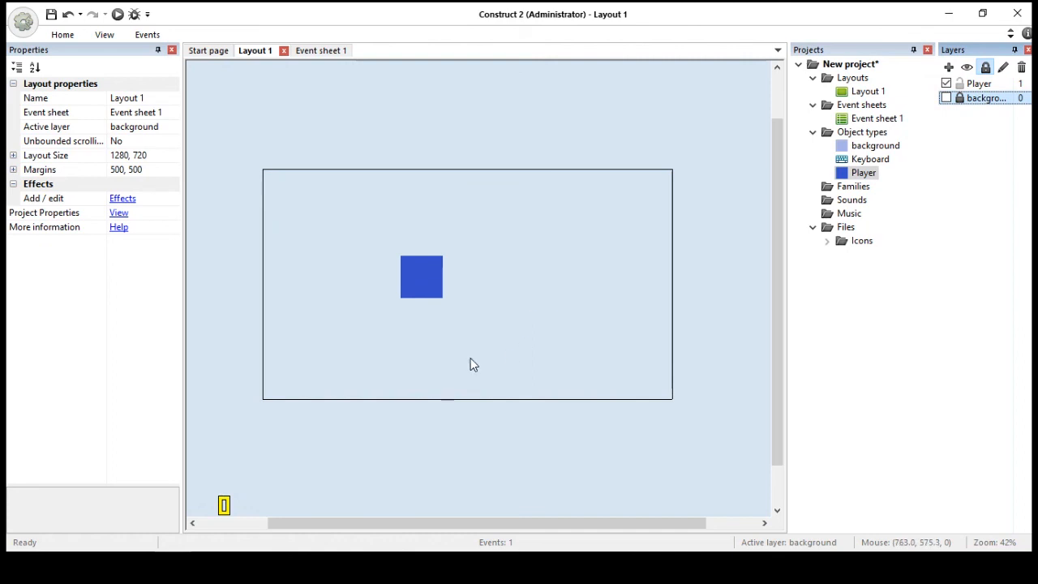
left_click(946, 98)
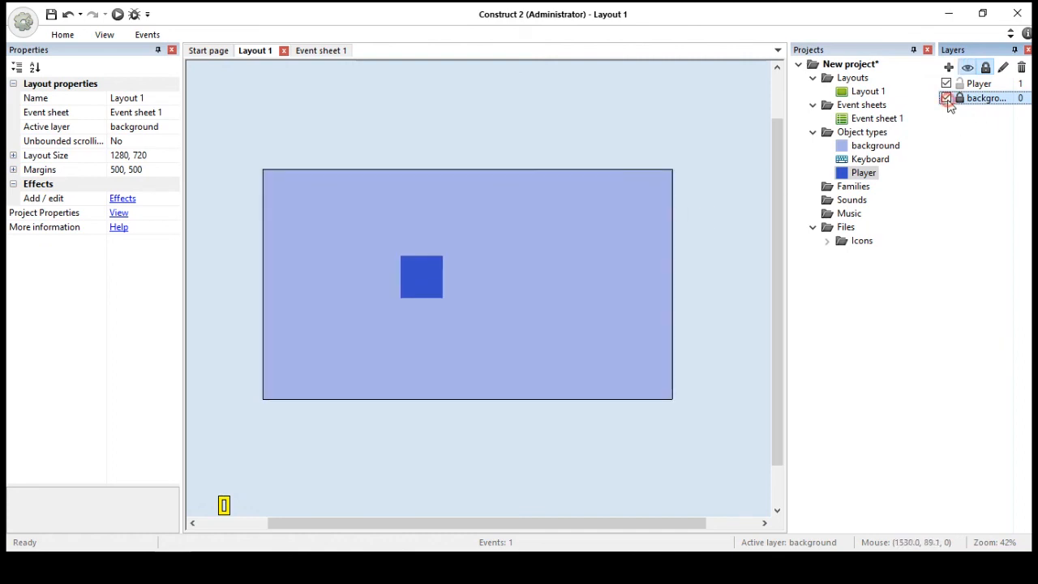
Hide the background layer in the editor, preview the running layout, and make the layer visible again
left_click(946, 98)
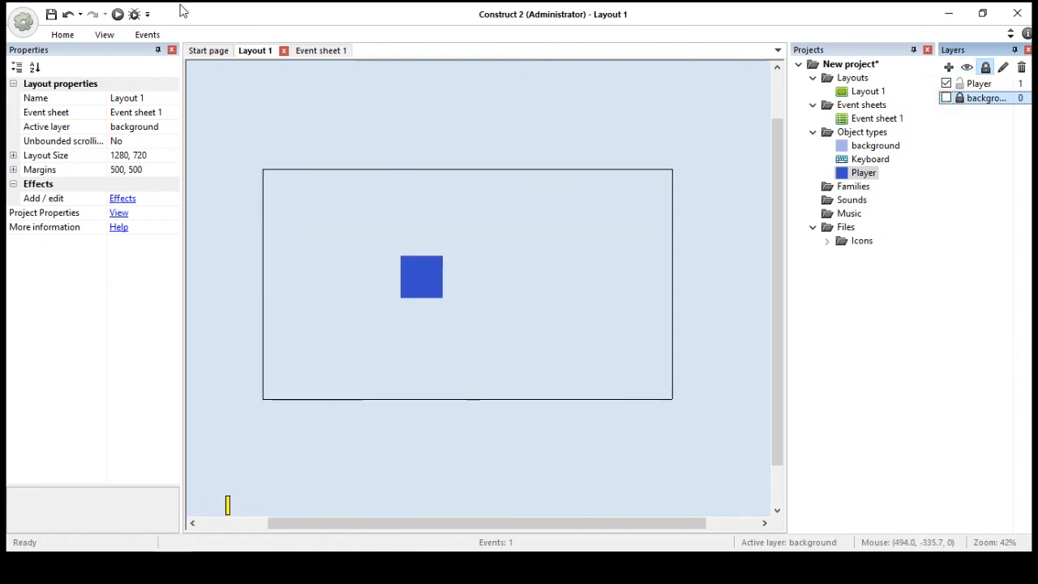
left_click(133, 15)
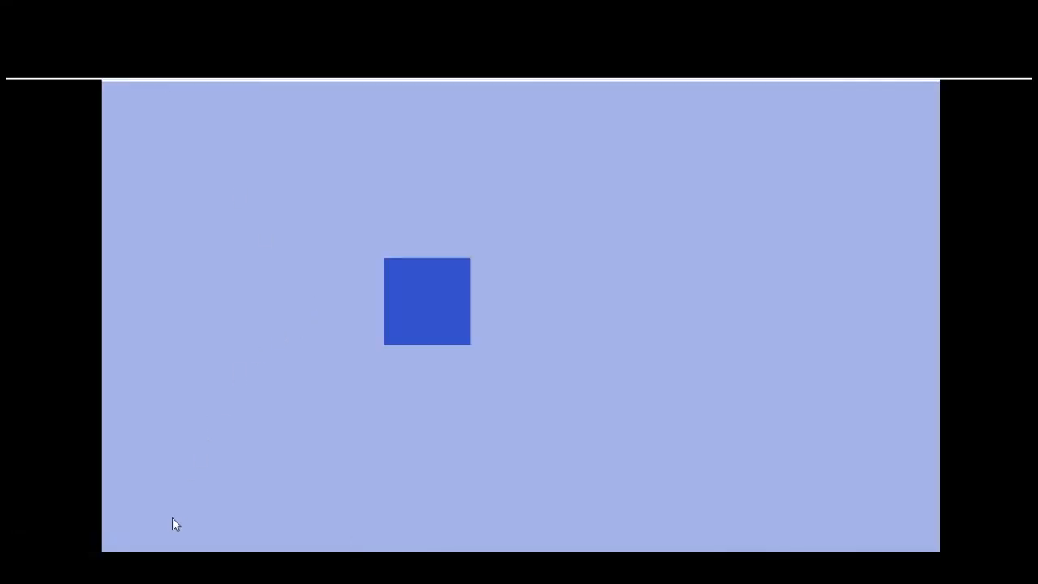
left_click(173, 567)
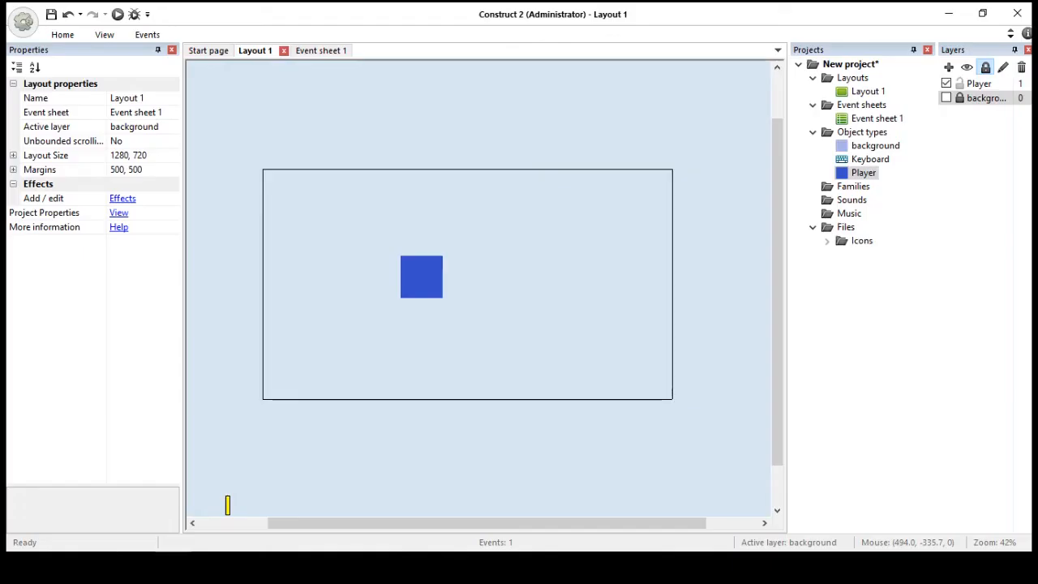
left_click(947, 98)
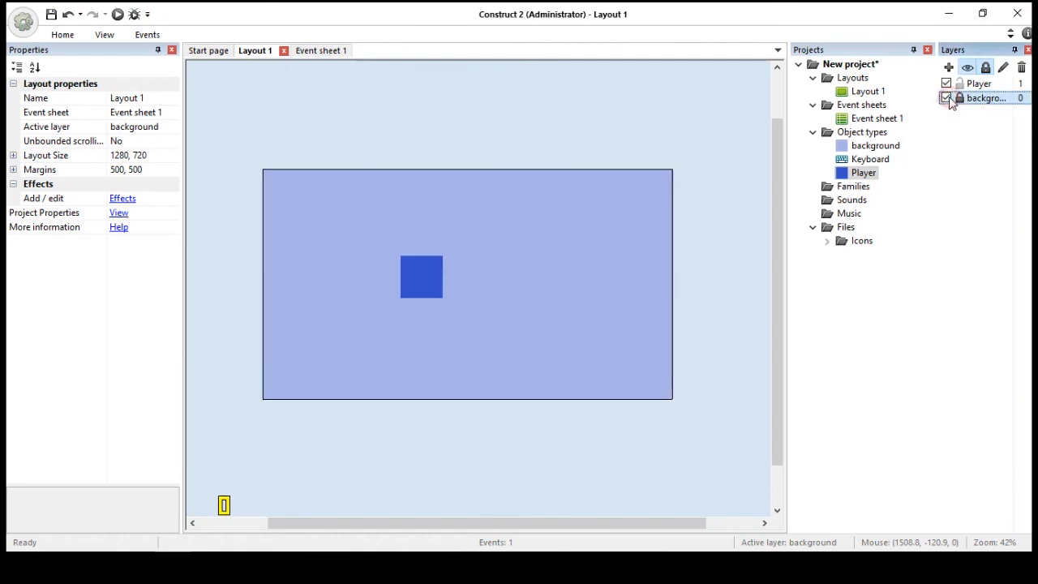
left_click(475, 150)
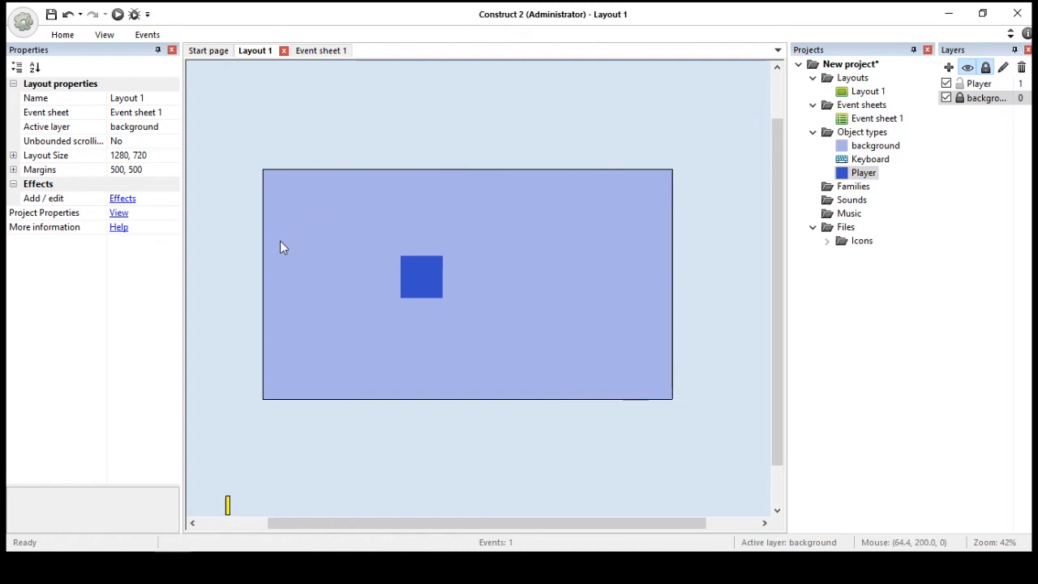